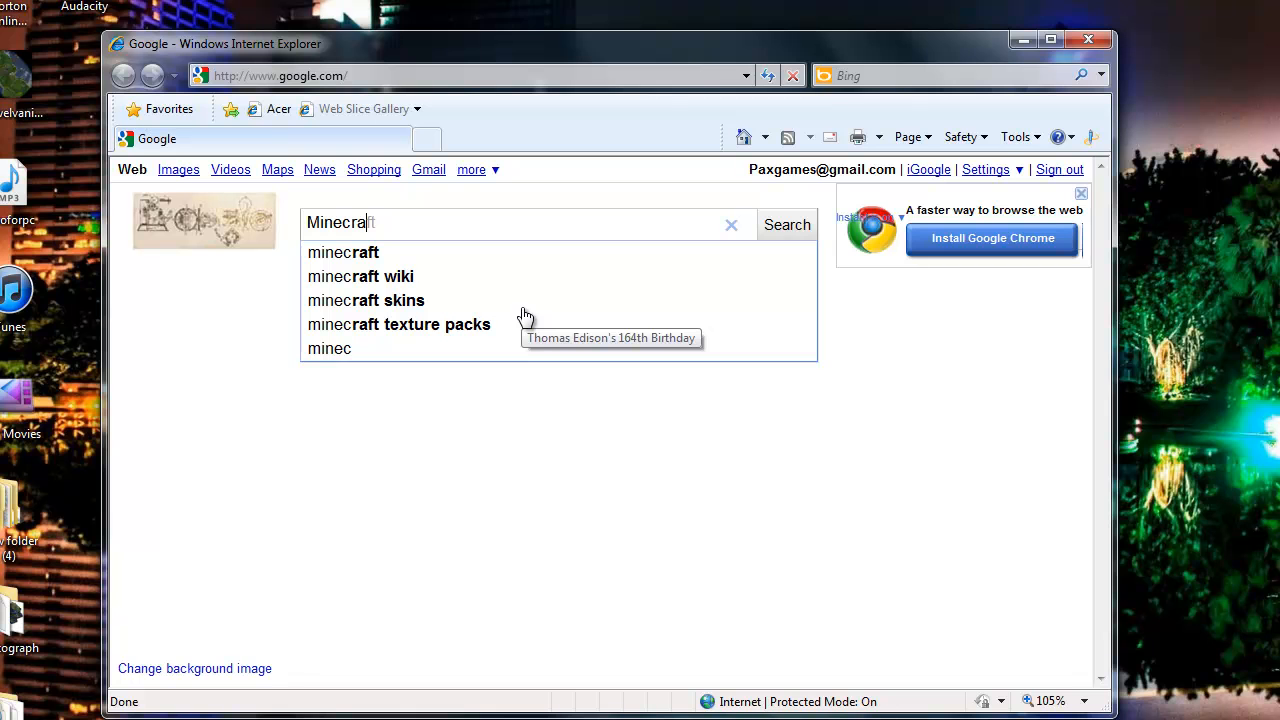
# Step: Search the web for Minecraft, open the official minecraft.net site and go to its game download page
pyautogui.write('ft')
pyautogui.press('Return')
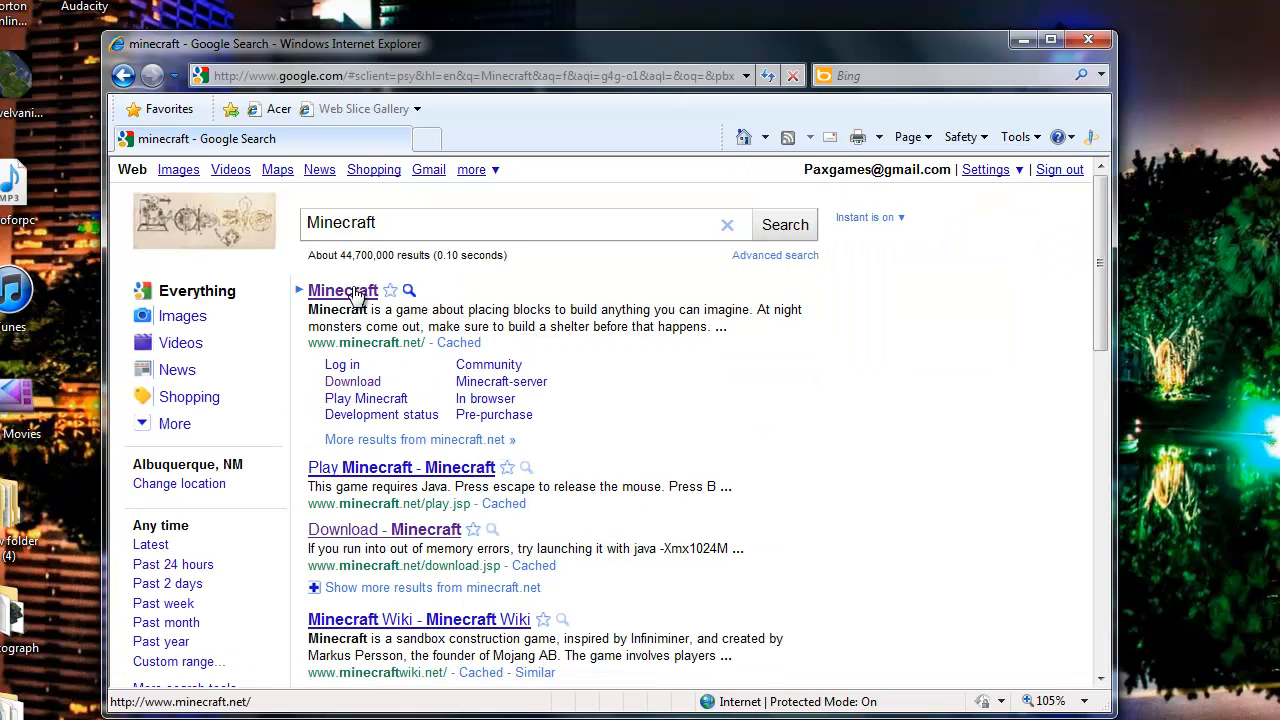
pyautogui.click(355, 292)
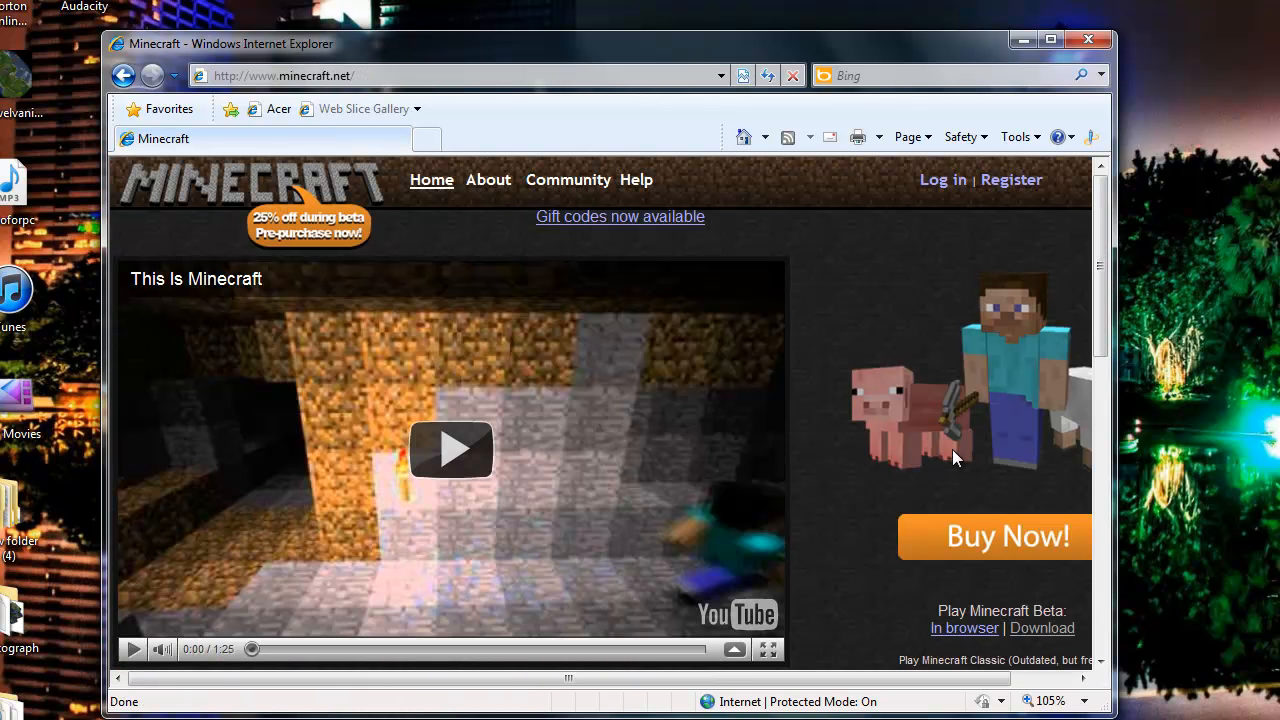
pyautogui.click(1045, 630)
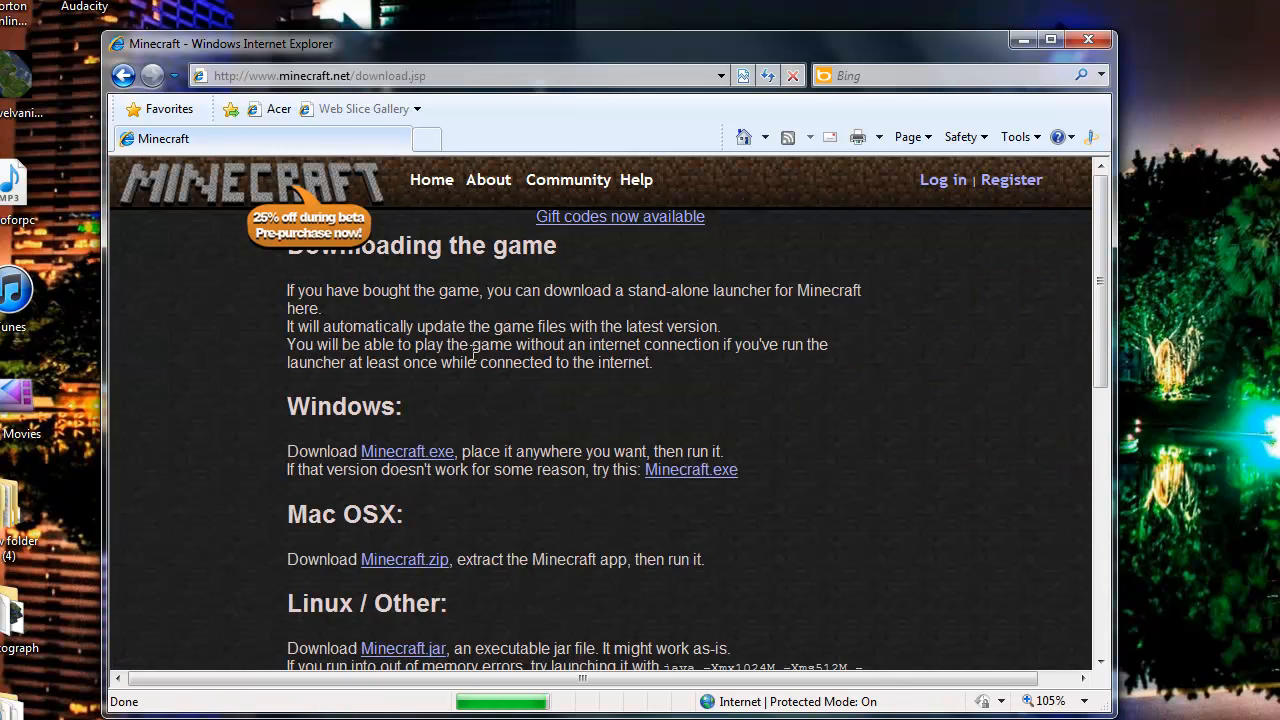
# Step: Start downloading Minecraft_Server.exe from the multiplayer beta server software section and choose to save the file
pyautogui.scroll(-5, 471, 370)
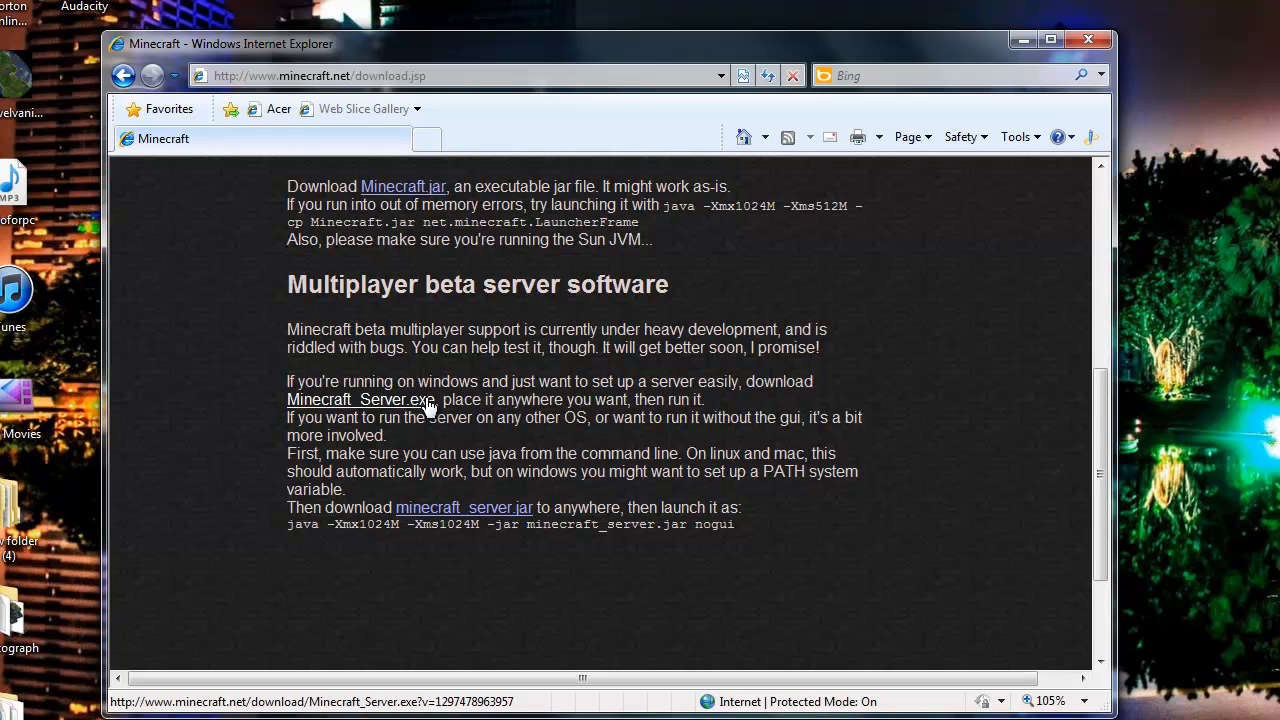
pyautogui.click(371, 405)
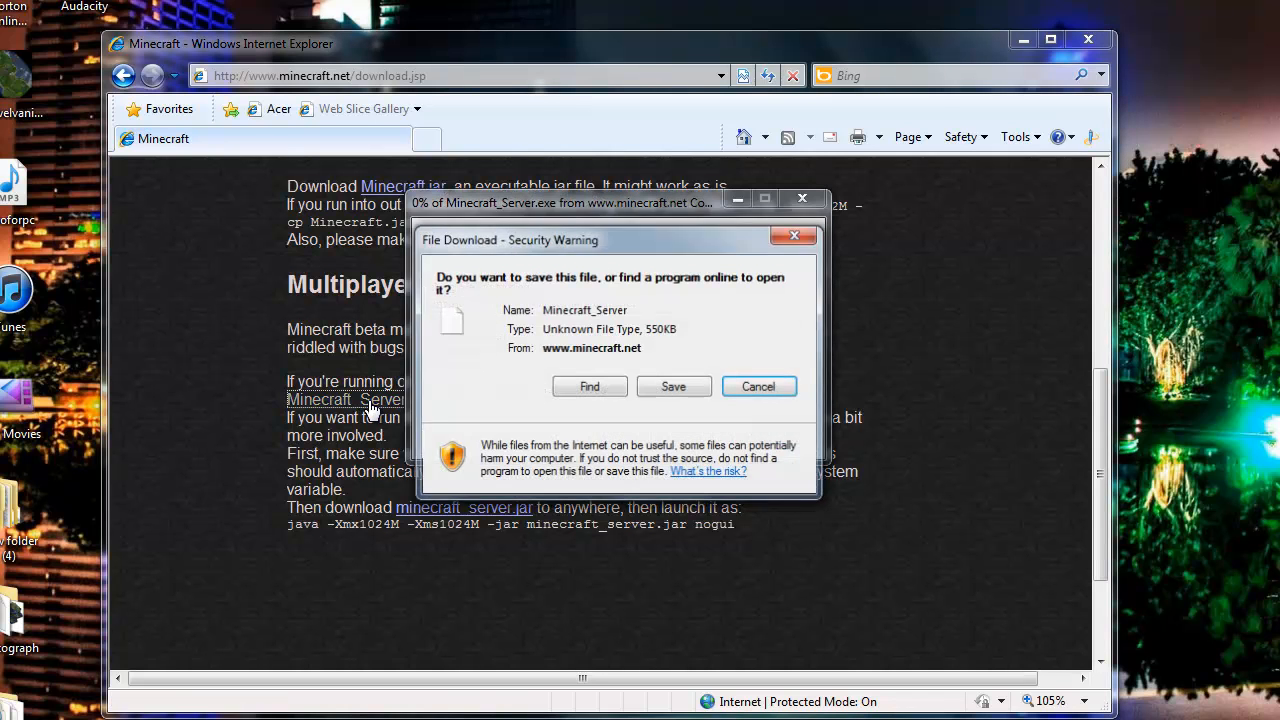
pyautogui.click(663, 393)
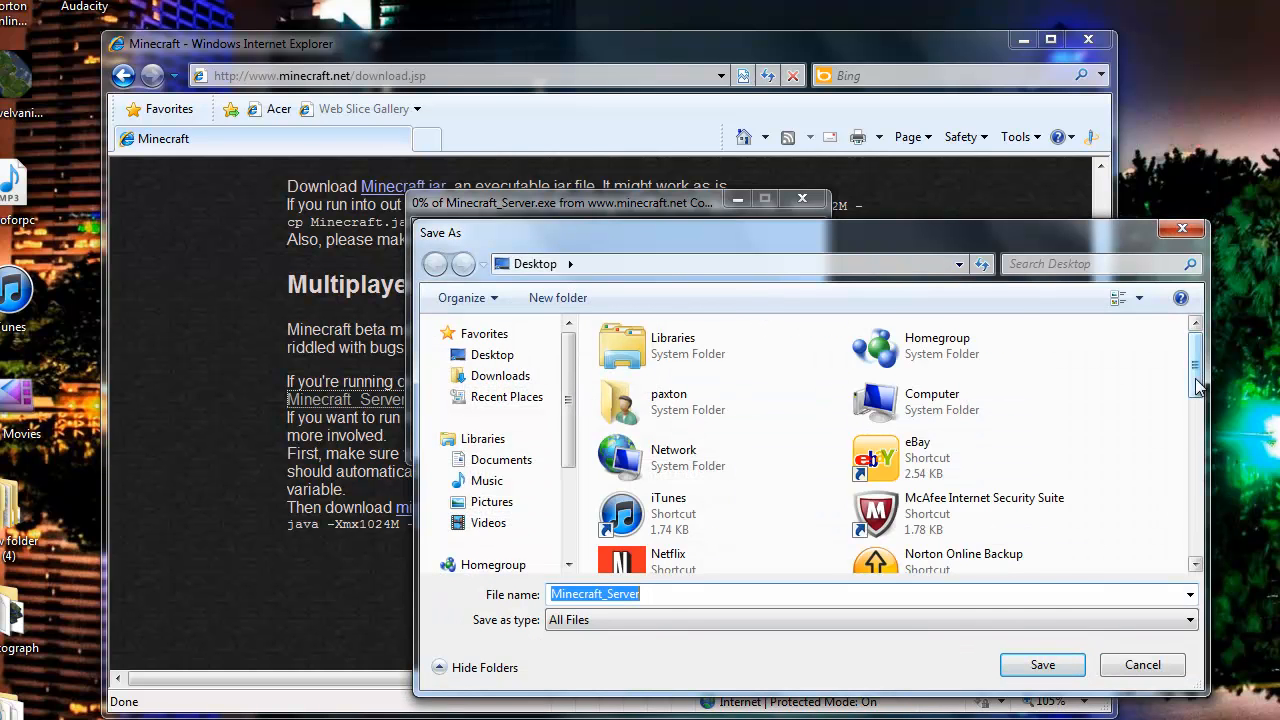
# Step: Create a new folder named Minecraftness on the desktop from within the save dialog
pyautogui.scroll(-5, 1197, 565)
pyautogui.rightClick(925, 542)
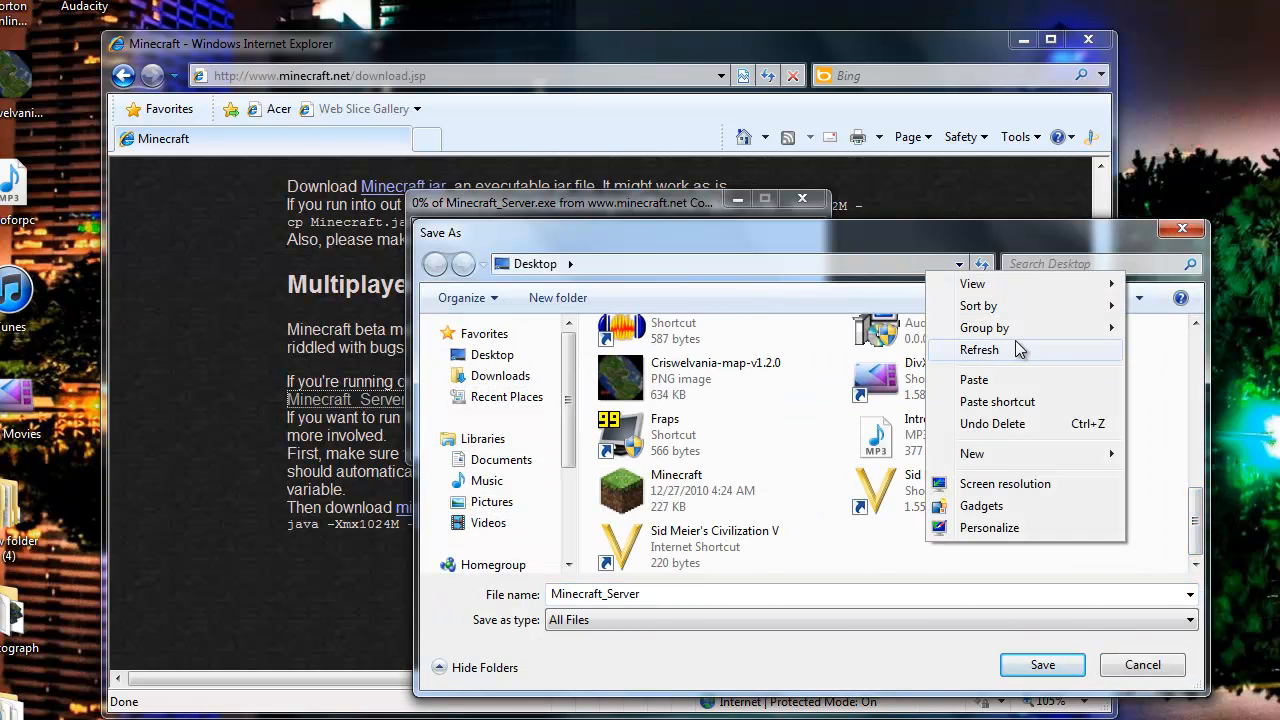
pyautogui.moveTo(1019, 451)
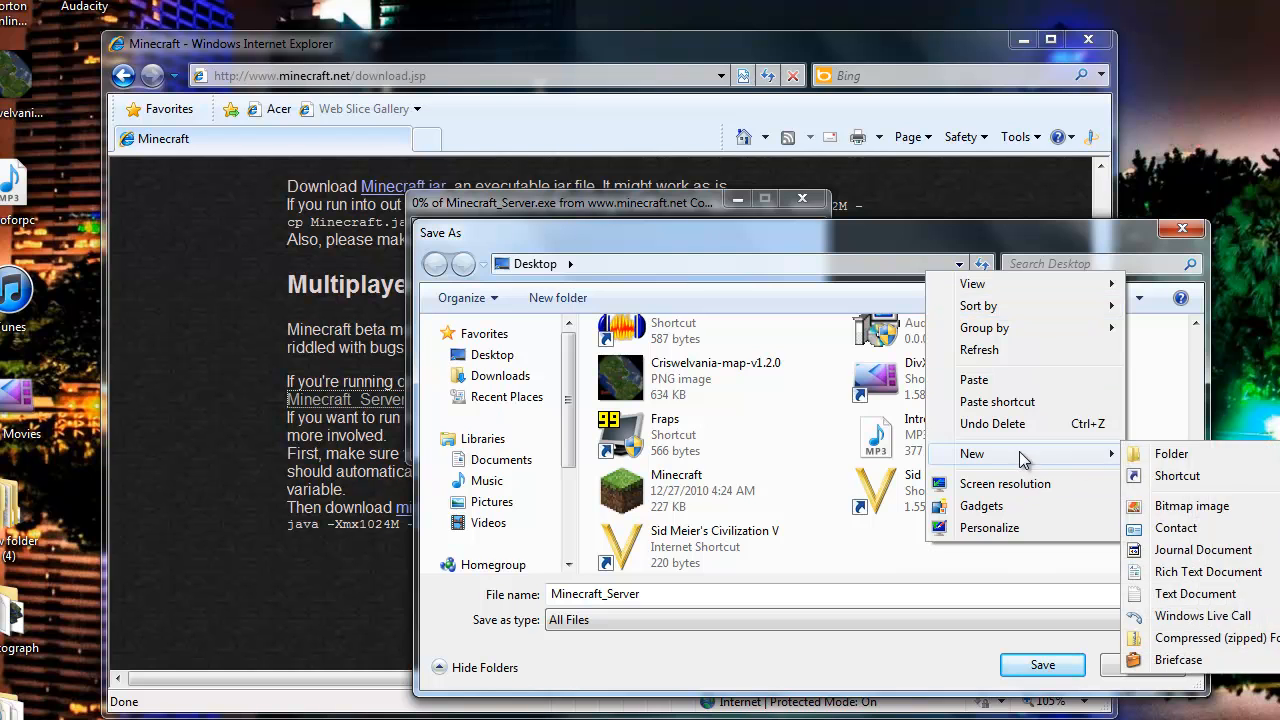
pyautogui.click(1195, 454)
pyautogui.write('Minec')
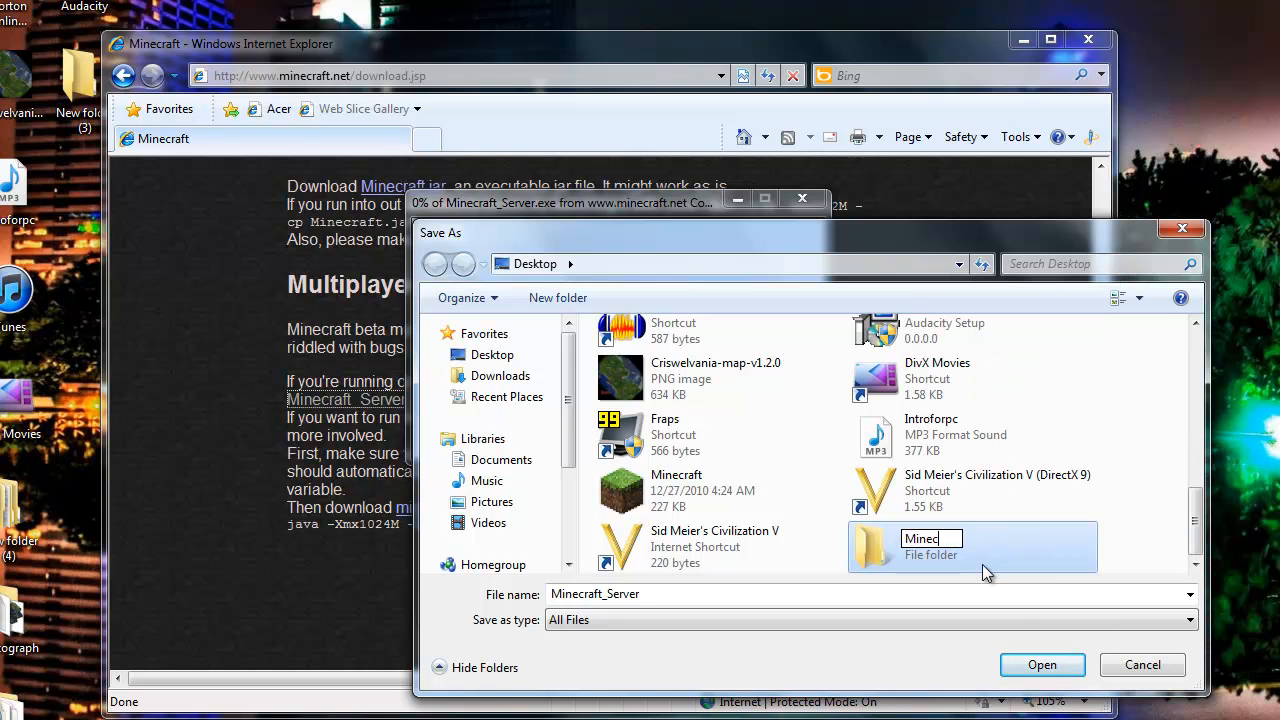
pyautogui.write('raftness')
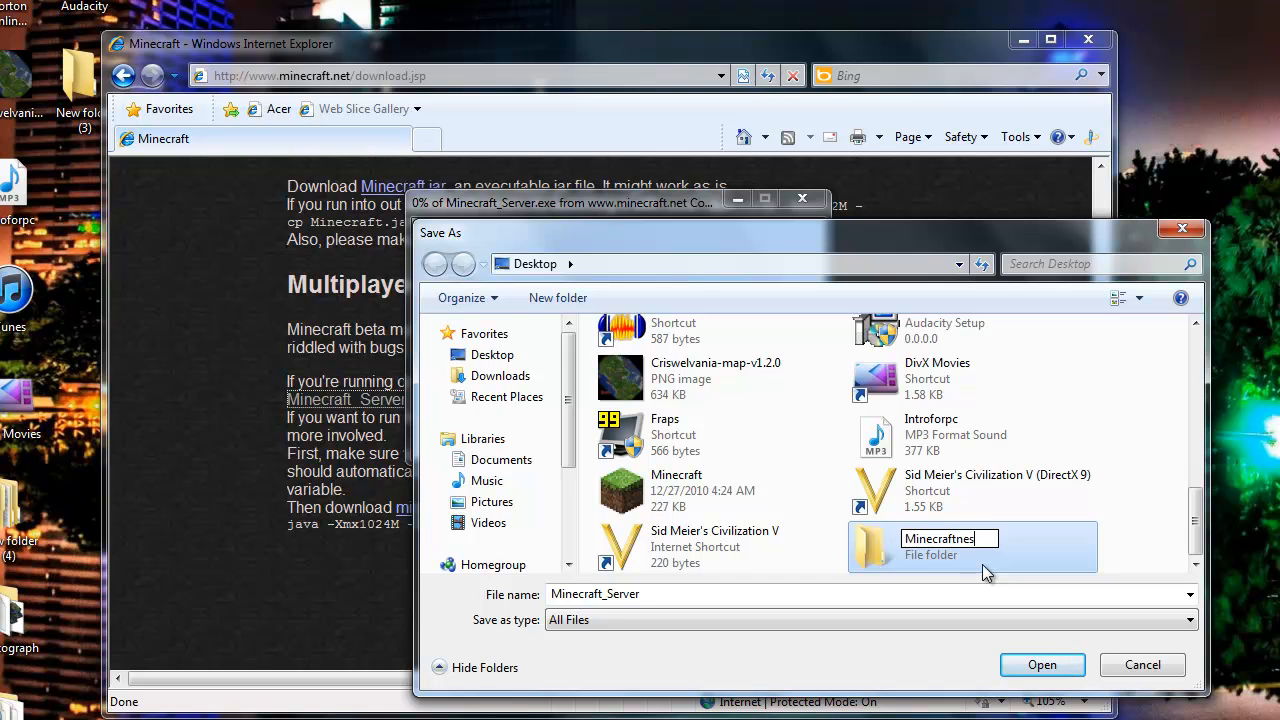
pyautogui.click(1042, 665)
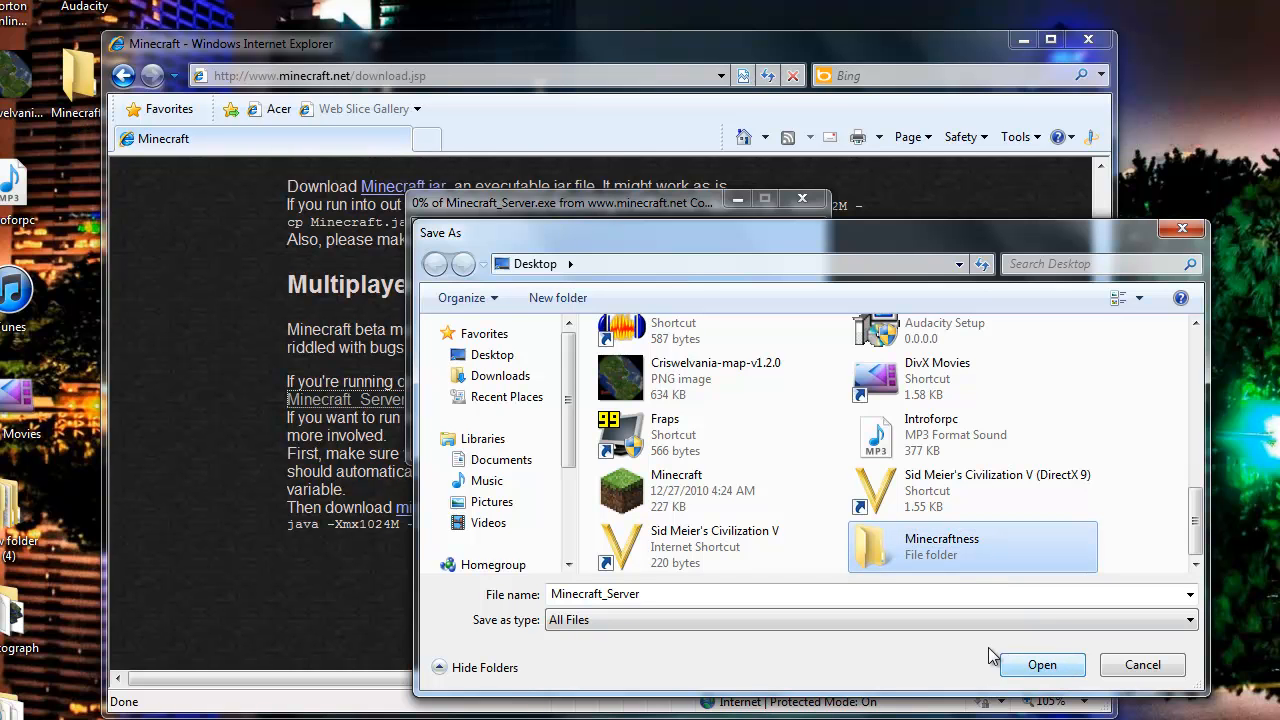
# Step: Save Minecraft_Server into the Minecraftness folder, then dismiss the finished download and minimize the browser
pyautogui.doubleClick(945, 558)
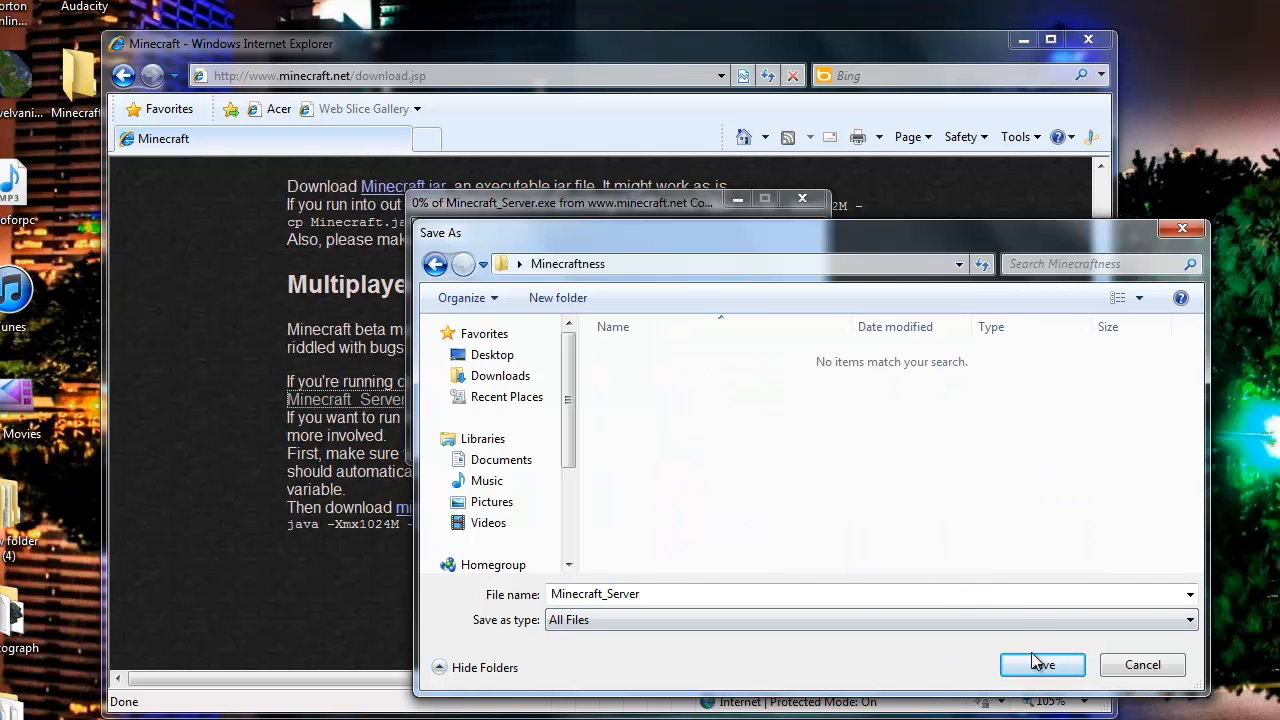
pyautogui.click(1040, 664)
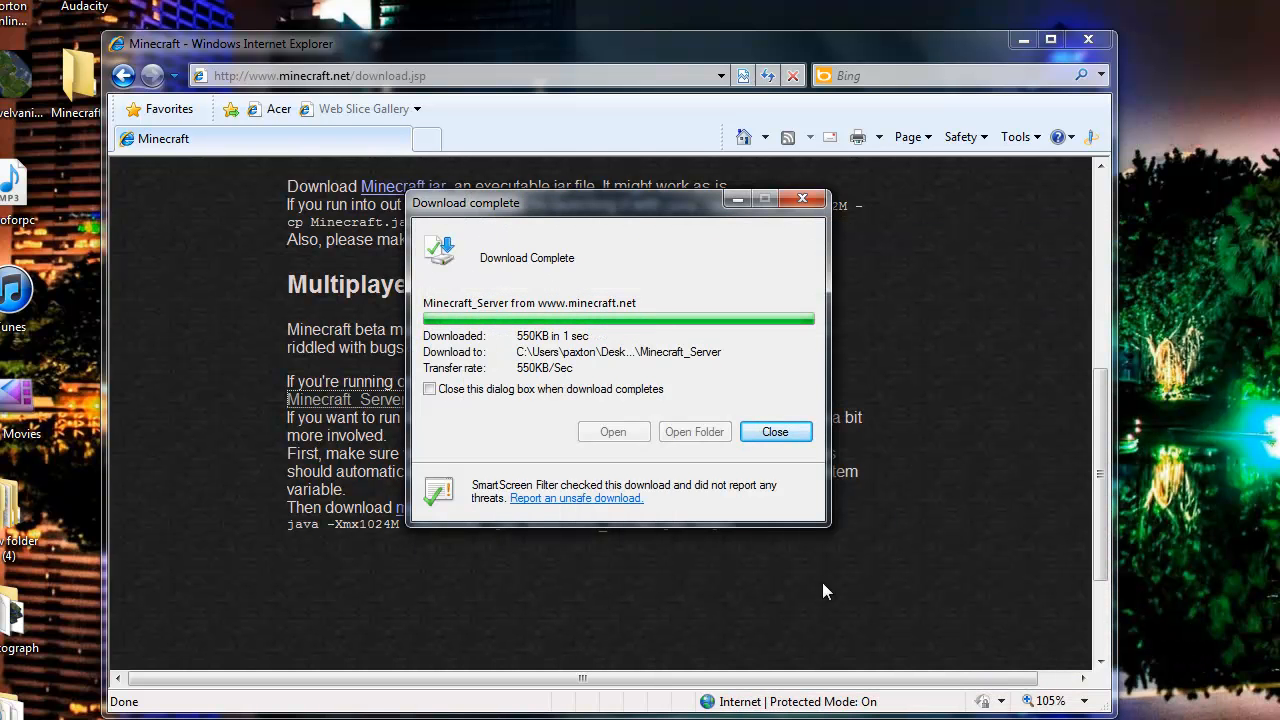
pyautogui.click(775, 432)
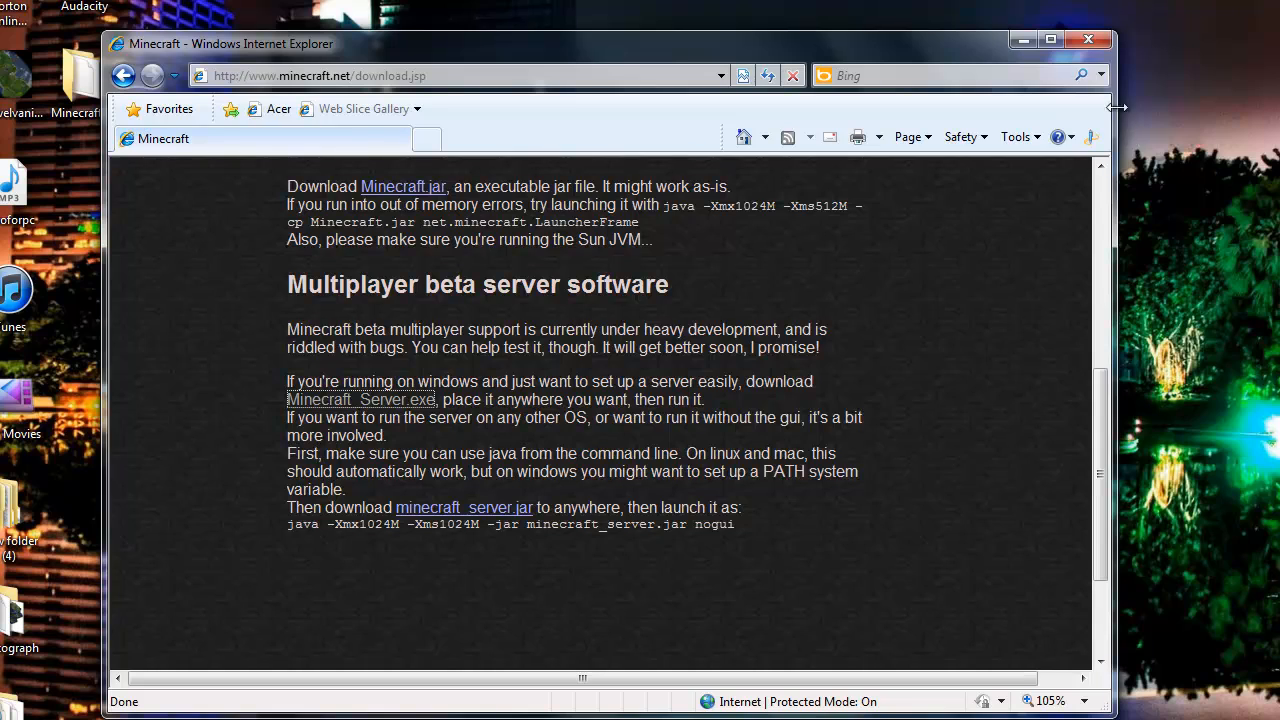
pyautogui.click(1022, 40)
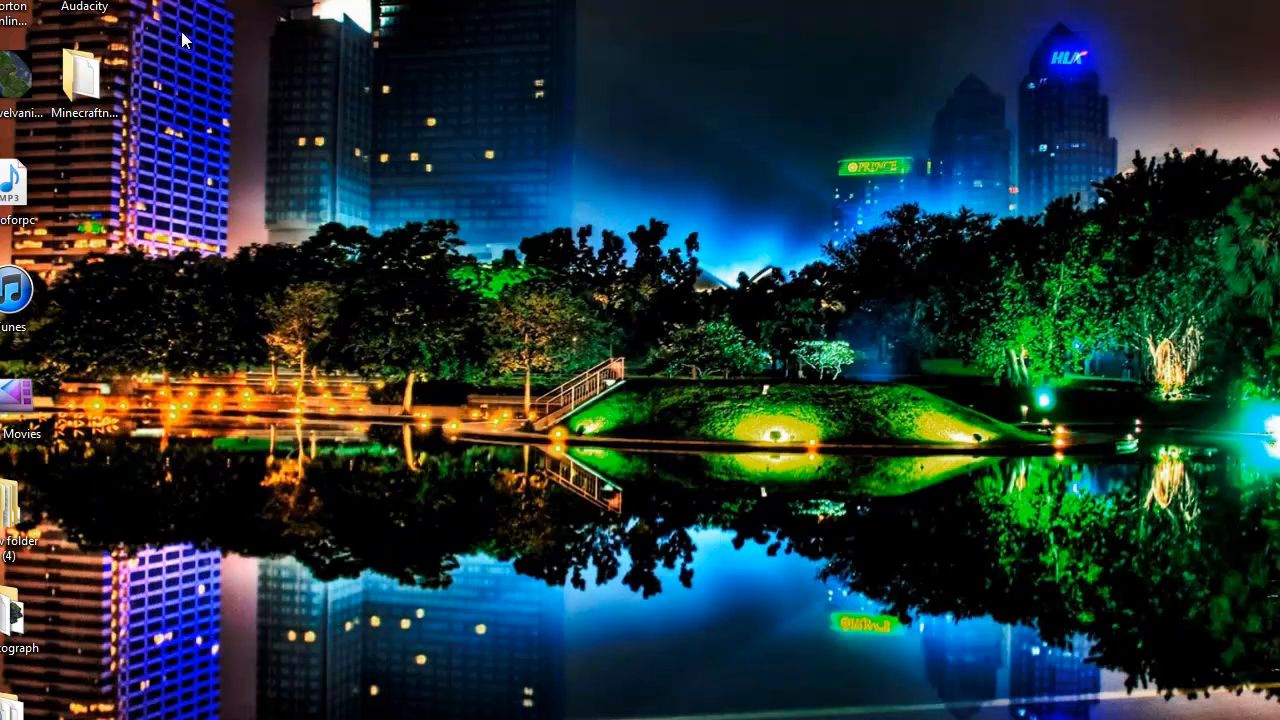
# Step: Open the Minecraftness folder on the desktop and rename the downloaded file to Minecraft_Server.exe
pyautogui.doubleClick(92, 65)
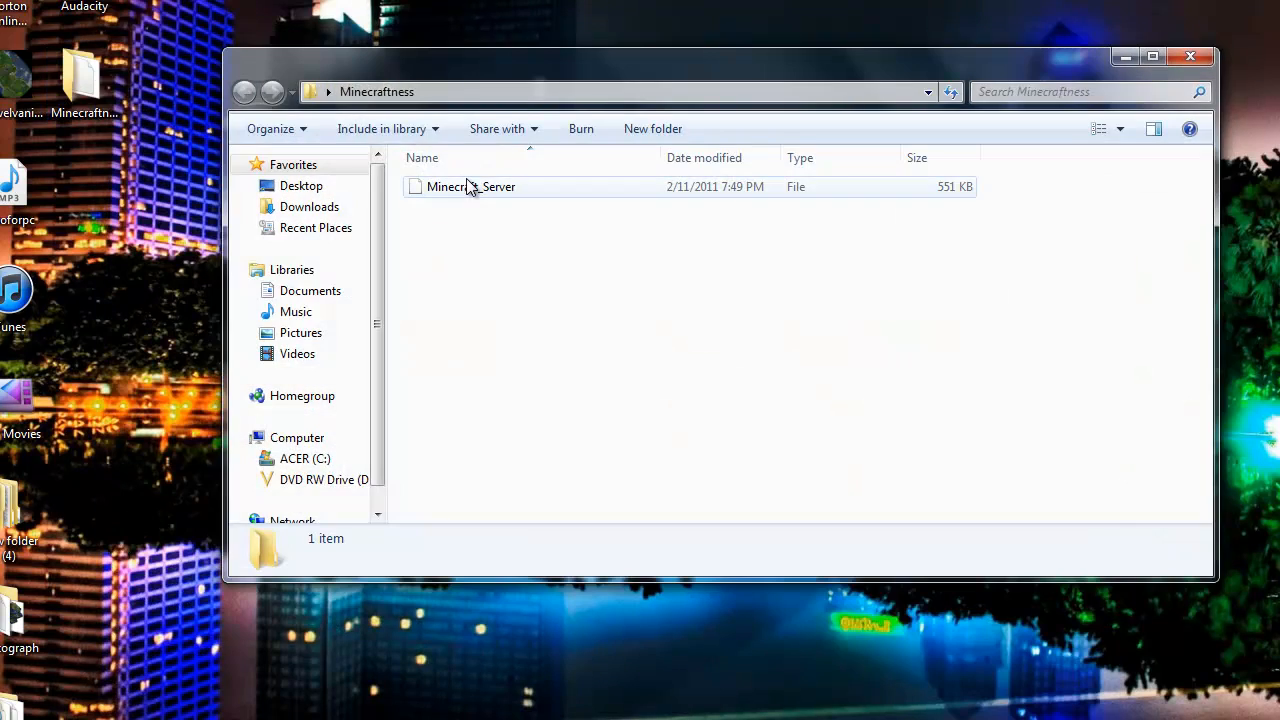
pyautogui.click(518, 192)
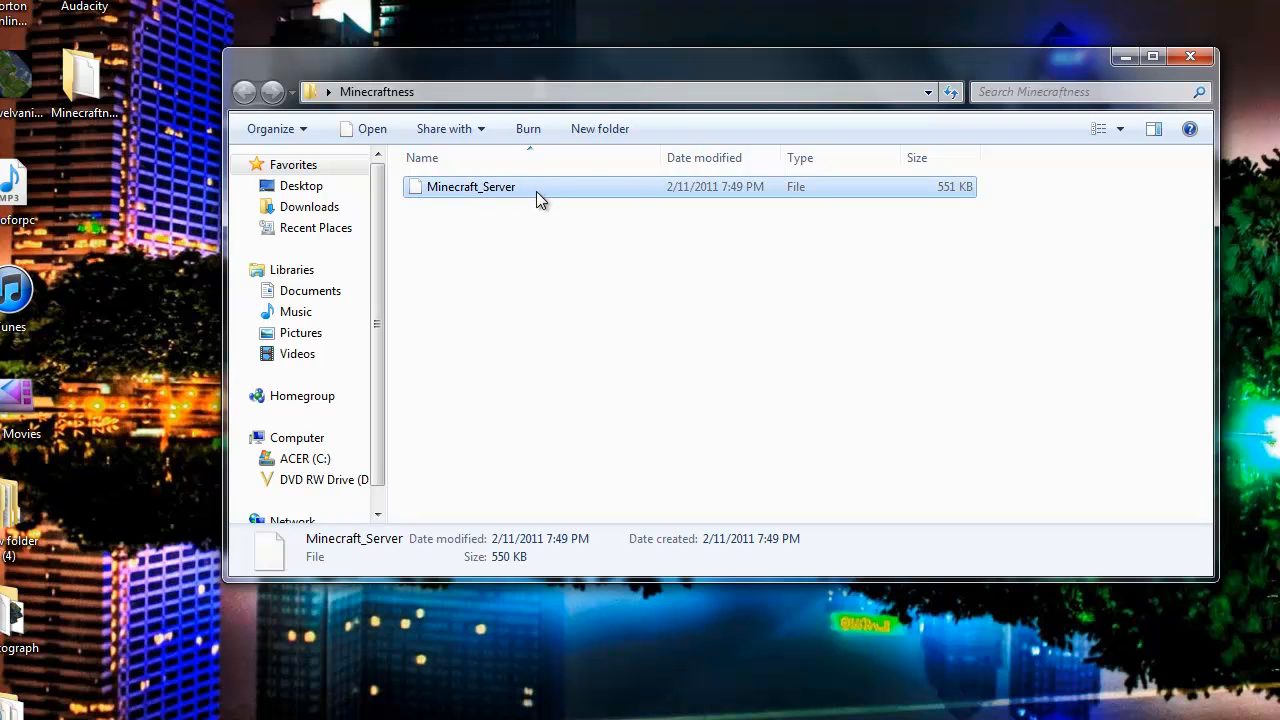
pyautogui.click(536, 191)
pyautogui.click(529, 193)
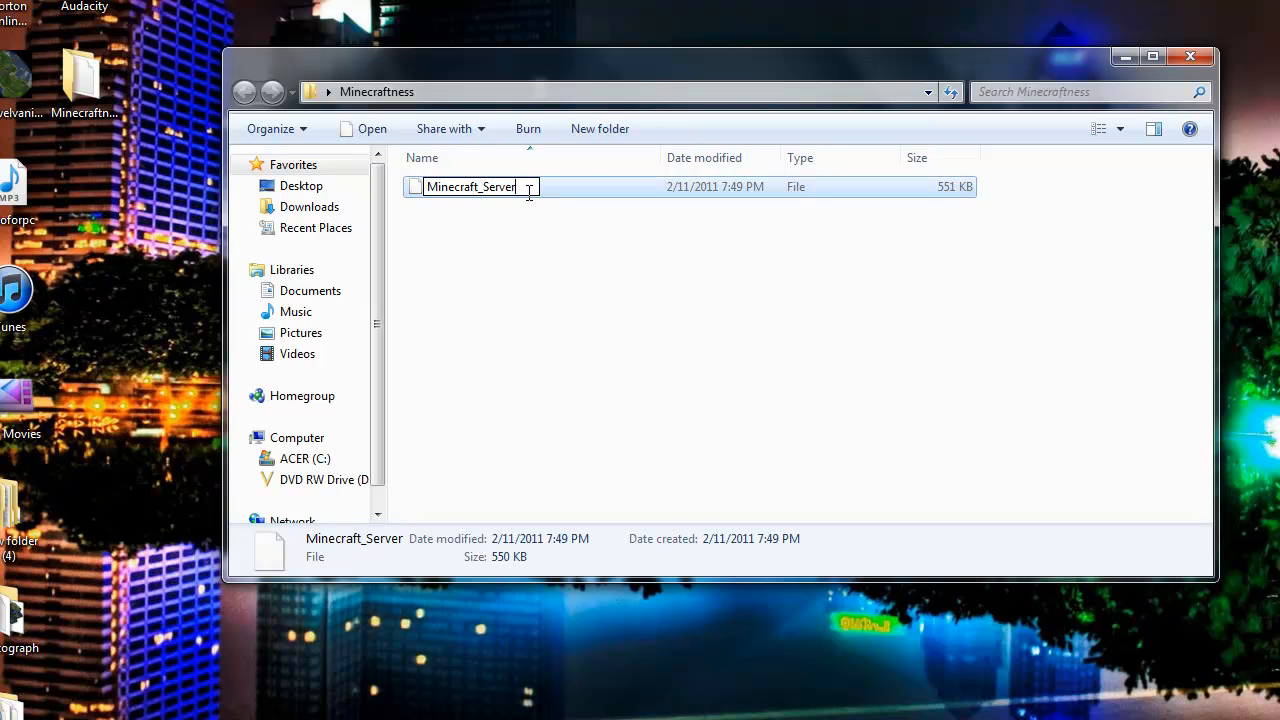
pyautogui.write('.exe')
pyautogui.press('Return')
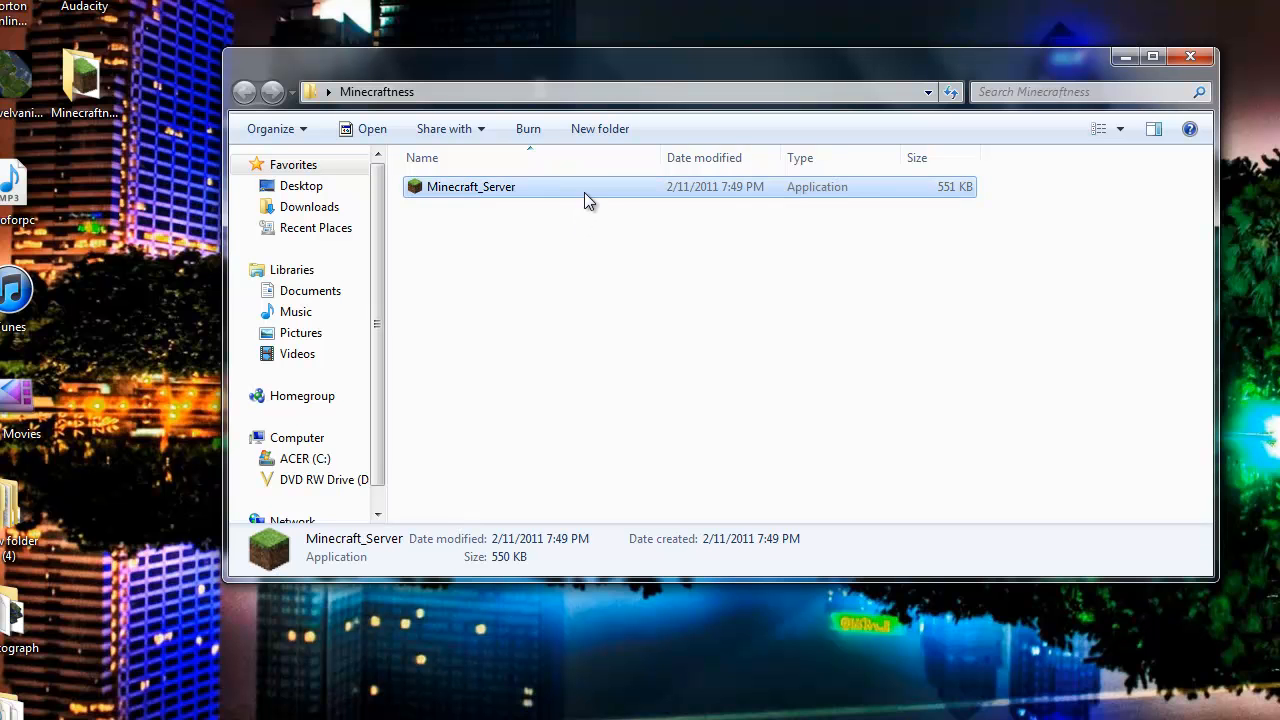
# Step: Run Minecraft_Server so it generates its files in the Minecraftness folder, then close the server window
pyautogui.doubleClick(584, 192)
pyautogui.click(673, 394)
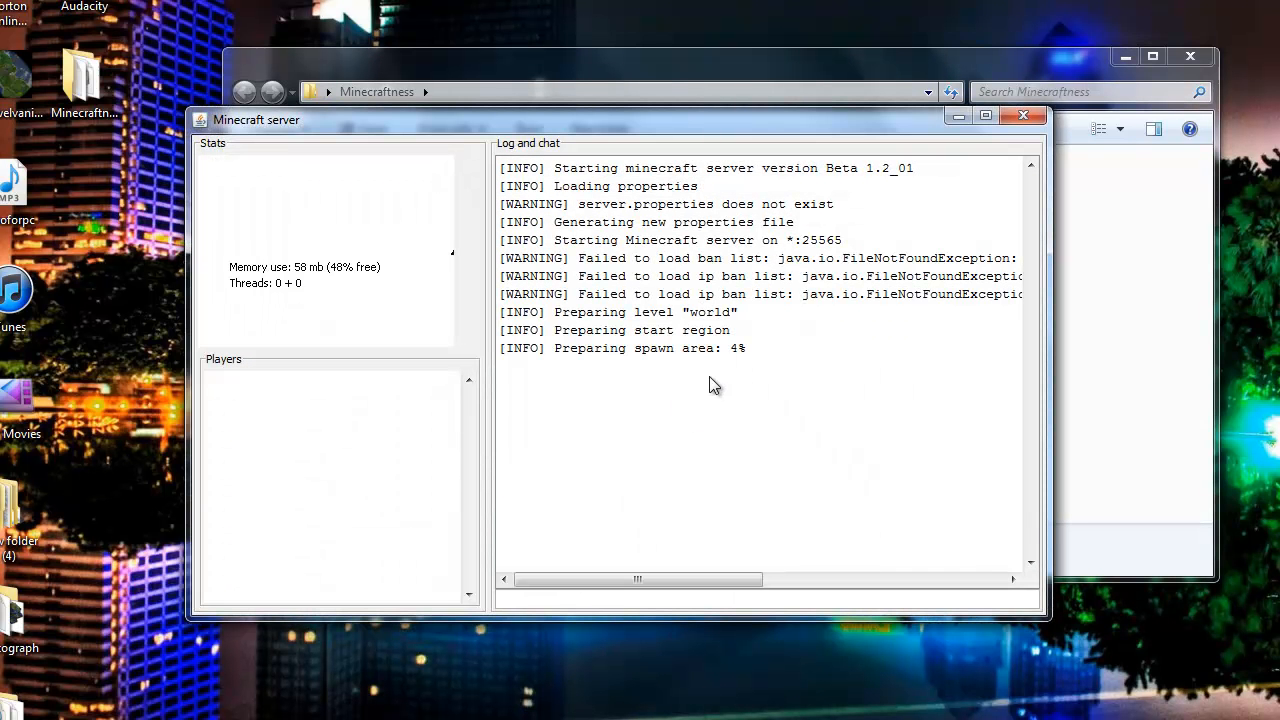
pyautogui.moveTo(567, 124); pyautogui.dragTo(627, 435)
pyautogui.click(594, 366)
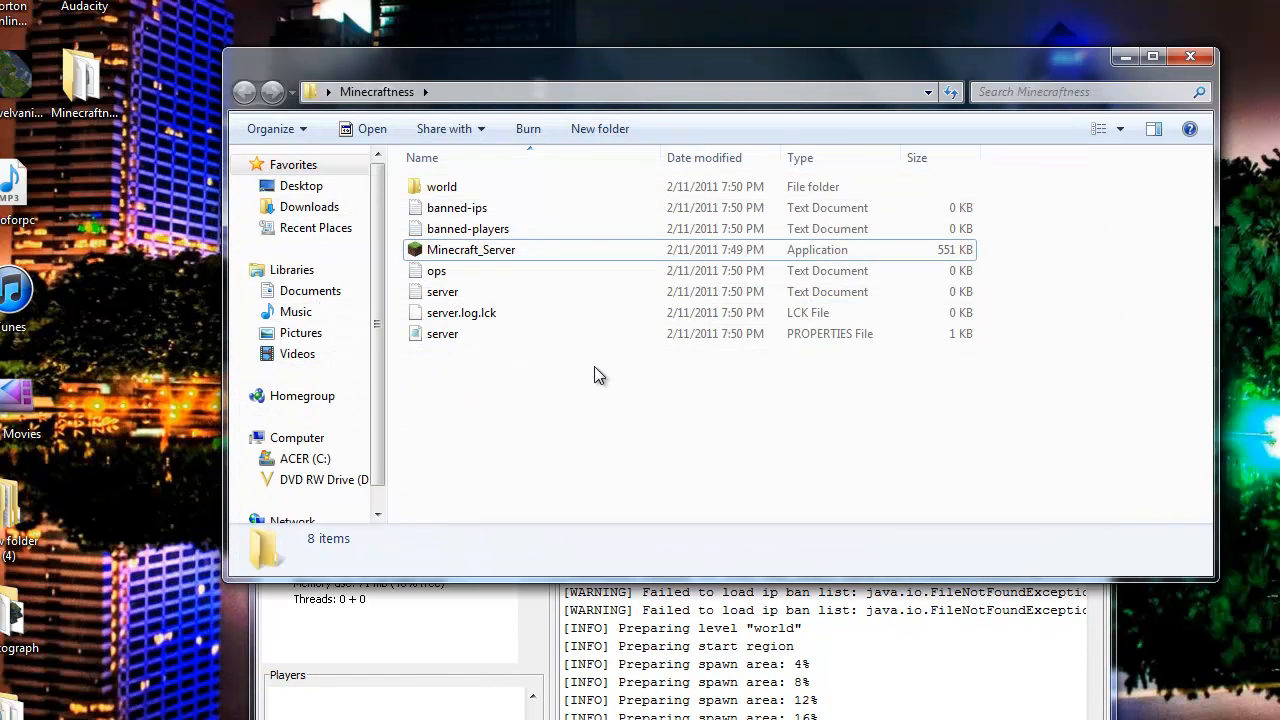
pyautogui.click(475, 593)
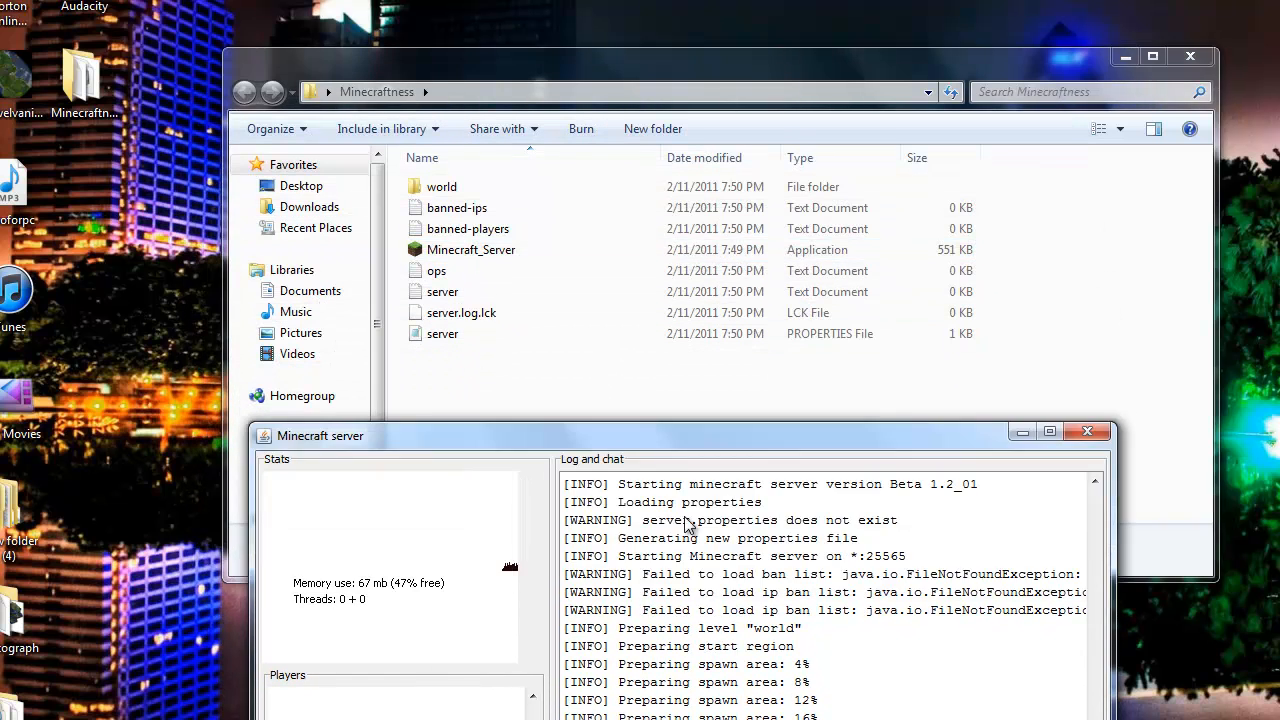
pyautogui.click(1087, 433)
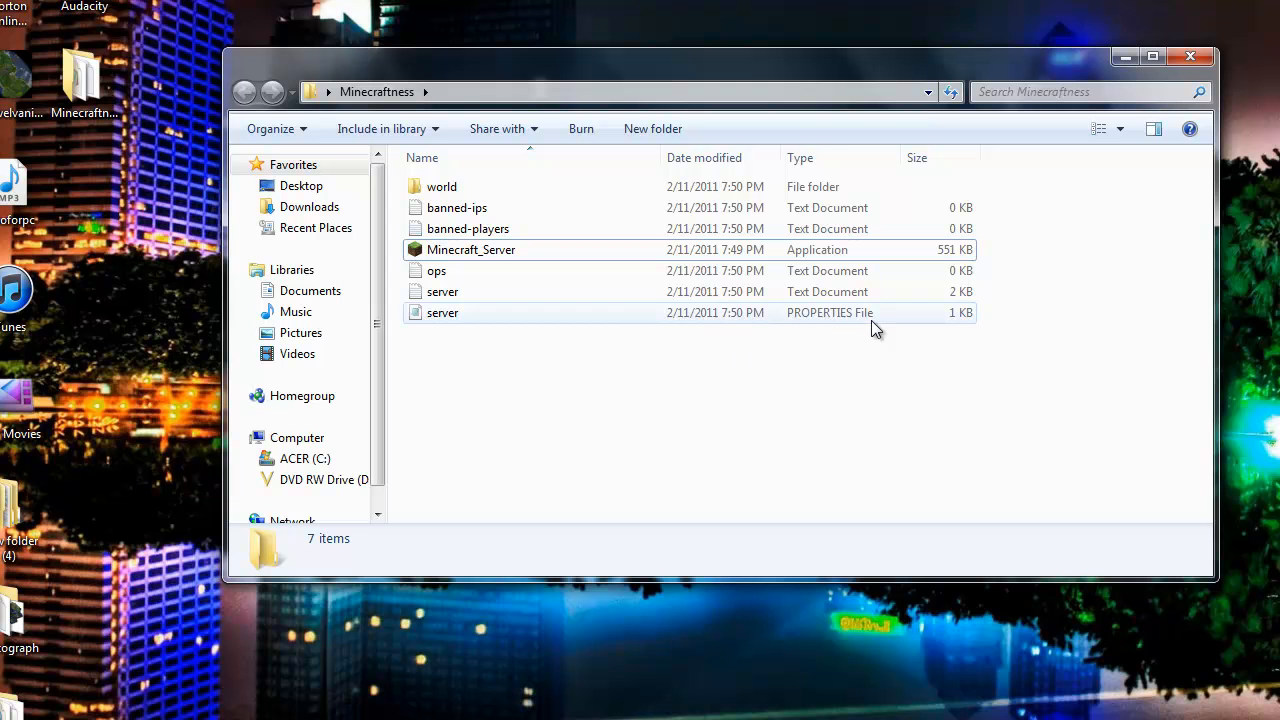
# Step: Open the server PROPERTIES file for editing and compare its level-name entry with the world folder
pyautogui.doubleClick(819, 316)
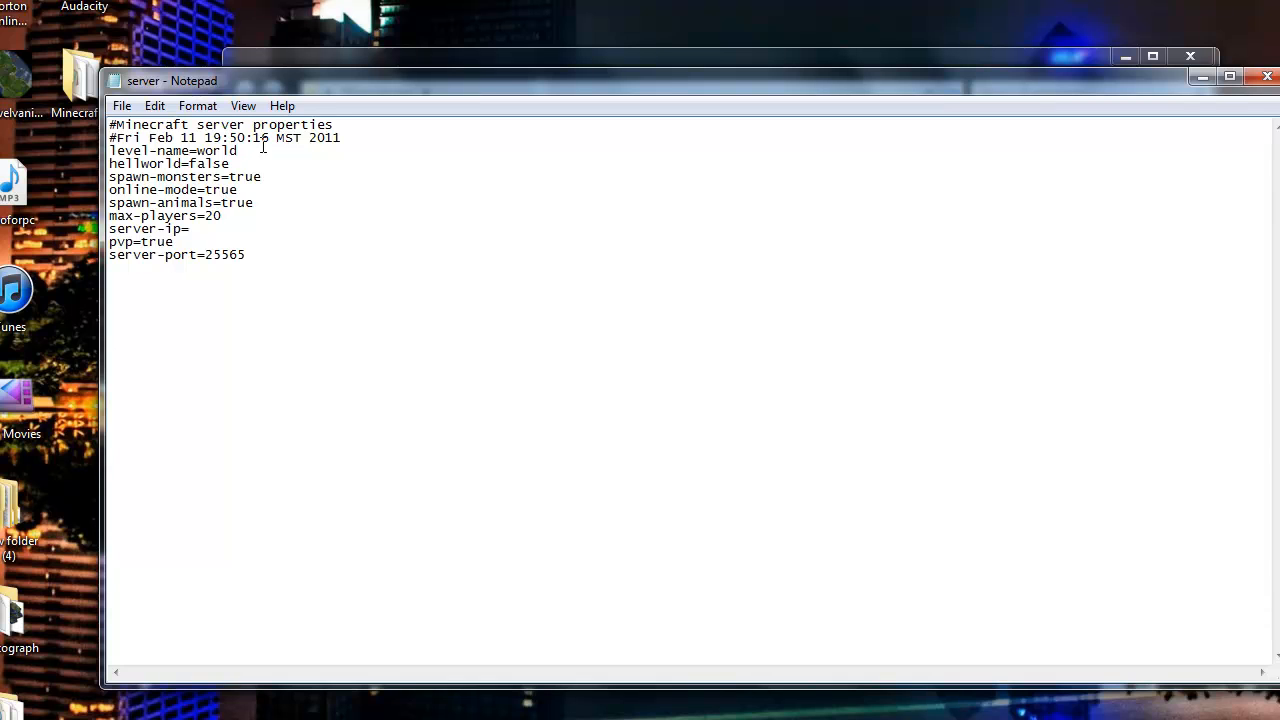
pyautogui.moveTo(251, 152); pyautogui.dragTo(199, 152)
pyautogui.click(256, 152)
pyautogui.click(382, 62)
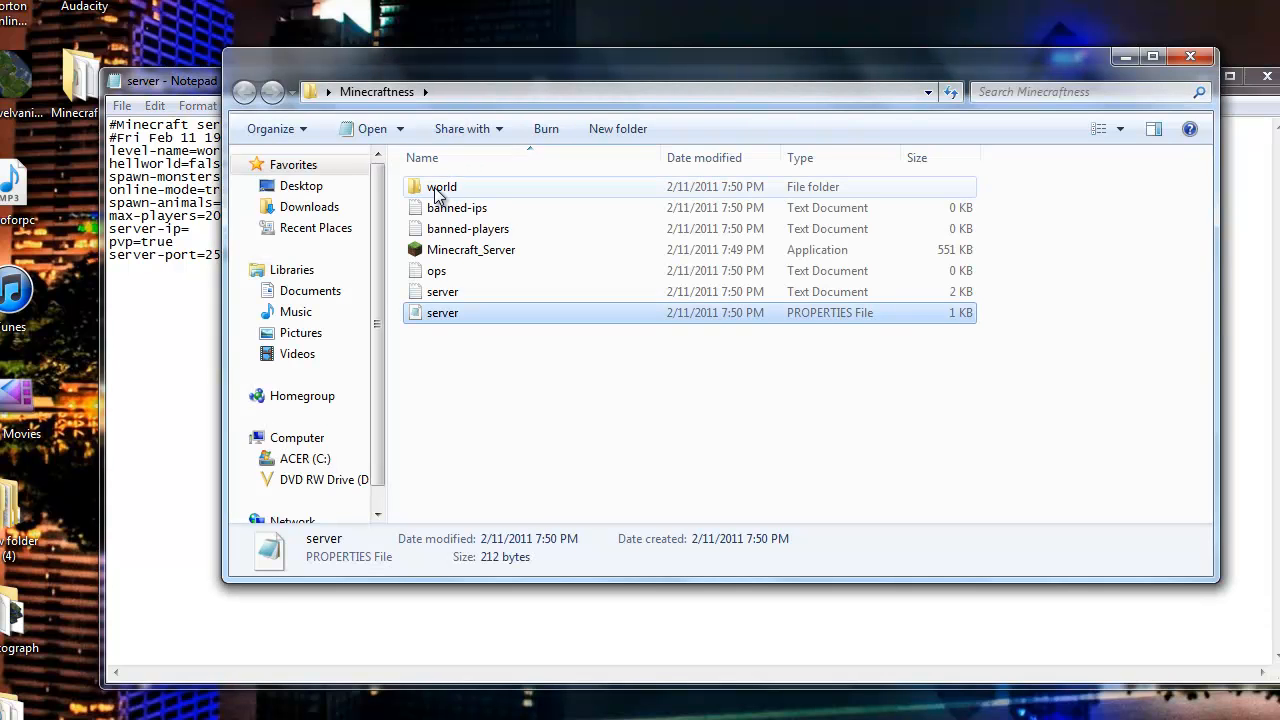
pyautogui.click(160, 82)
# Step: Set hellworld to true and spawn-animals to false in the server properties
pyautogui.moveTo(109, 177); pyautogui.dragTo(210, 177)
pyautogui.doubleClick(196, 164)
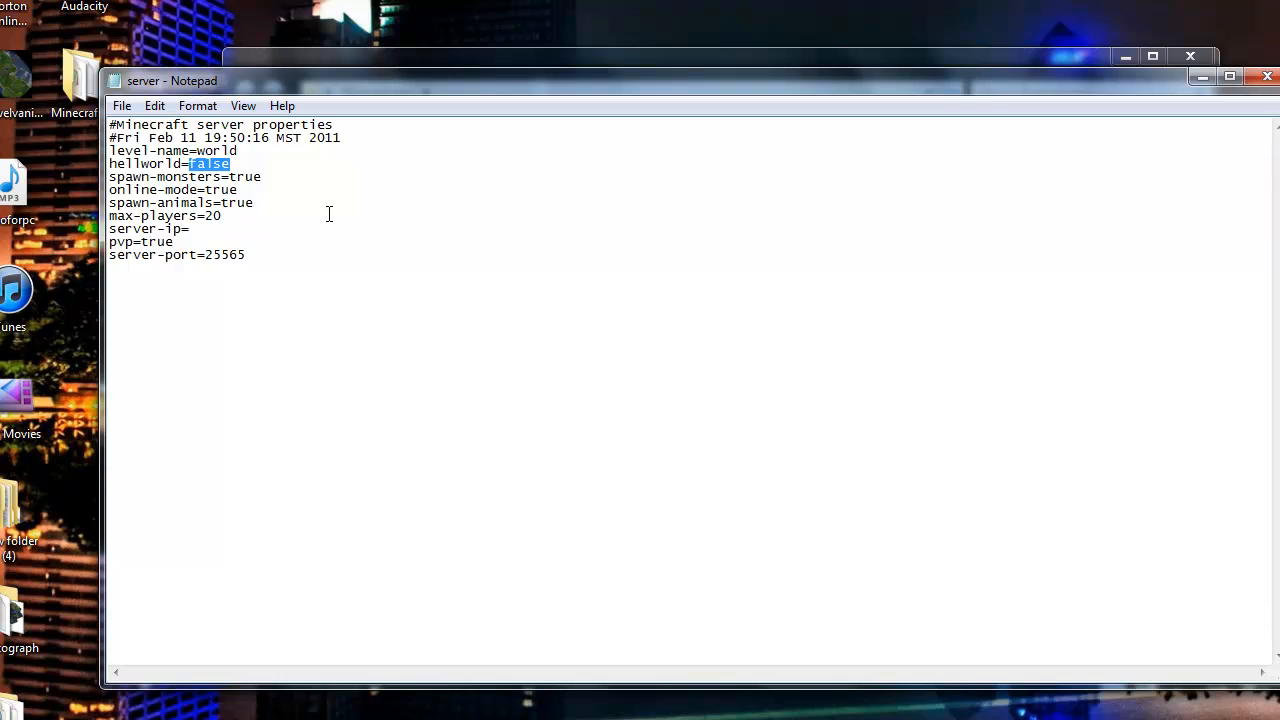
pyautogui.write('true')
pyautogui.moveTo(289, 204); pyautogui.dragTo(223, 204)
pyautogui.write('fasl')
pyautogui.press('BackSpace')
pyautogui.press('BackSpace')
pyautogui.write('lse')
# Step: Set level-name to world5 and highlight the server-port line
pyautogui.click(256, 151)
pyautogui.write('5')
pyautogui.moveTo(246, 255); pyautogui.dragTo(92, 254)
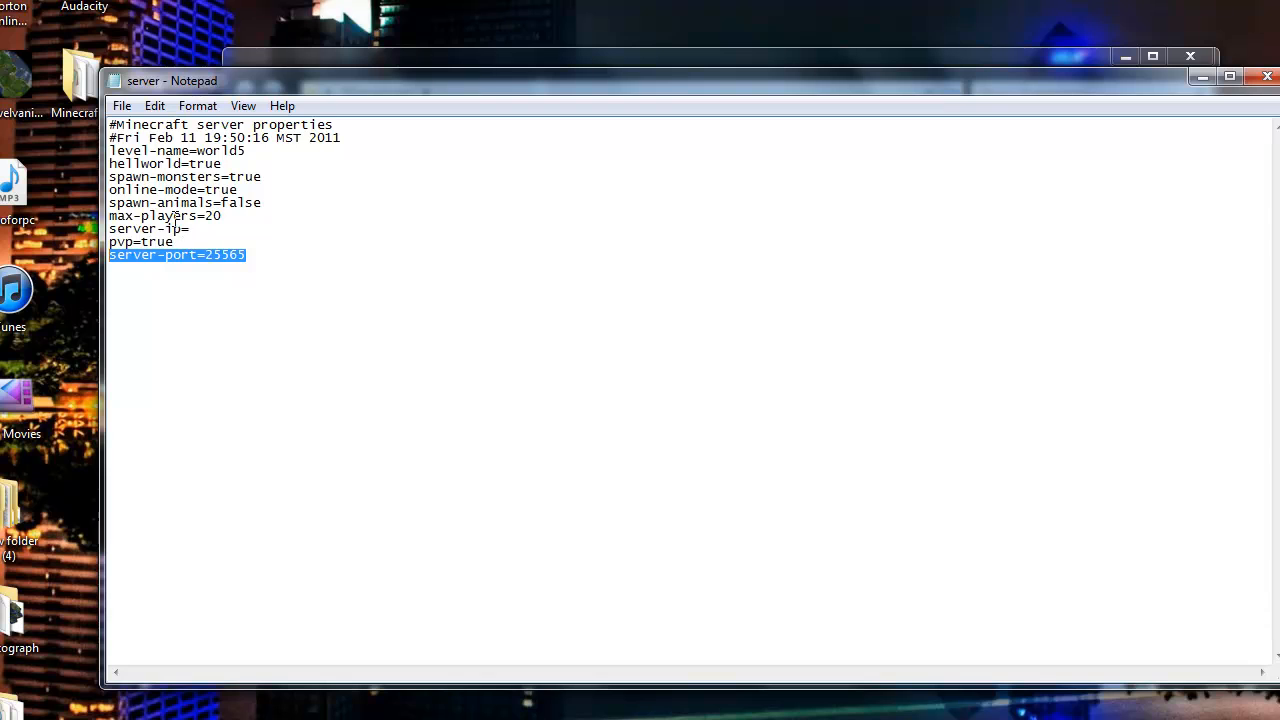
# Step: Open a command prompt, run ipconfig to look up the computer's IPv4 address, and close the prompt
pyautogui.click(227, 230)
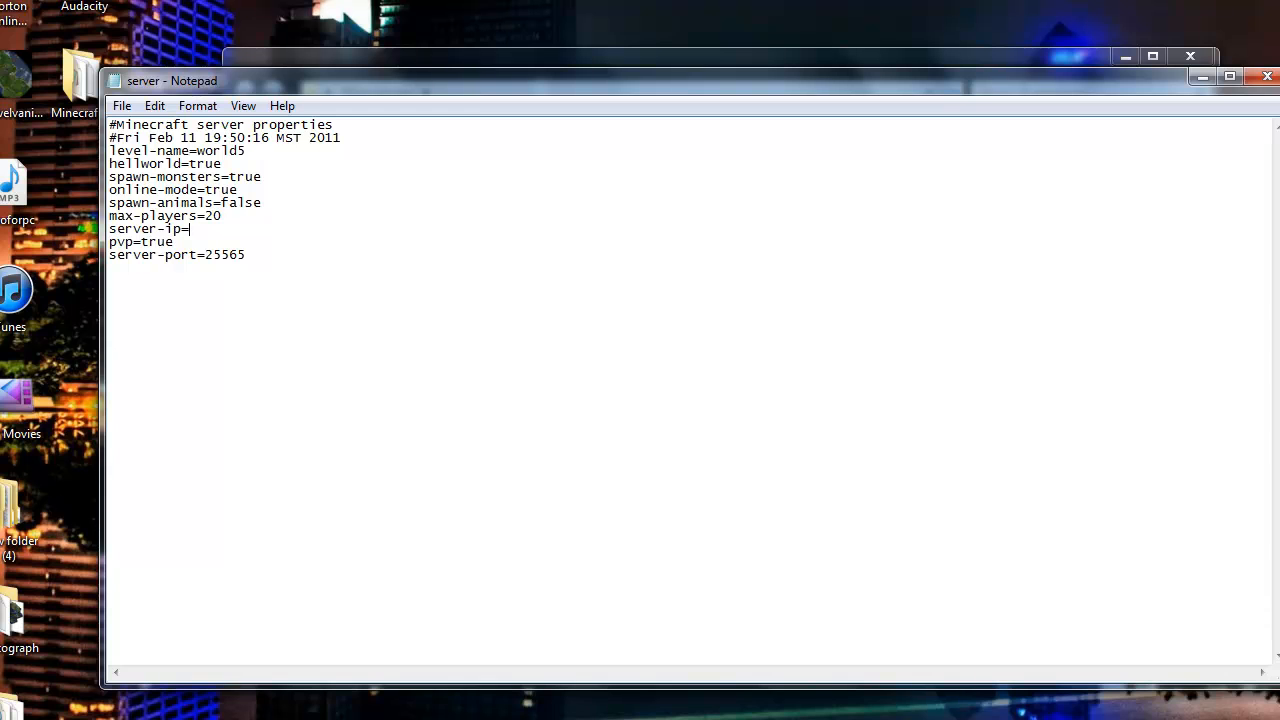
pyautogui.press('super')
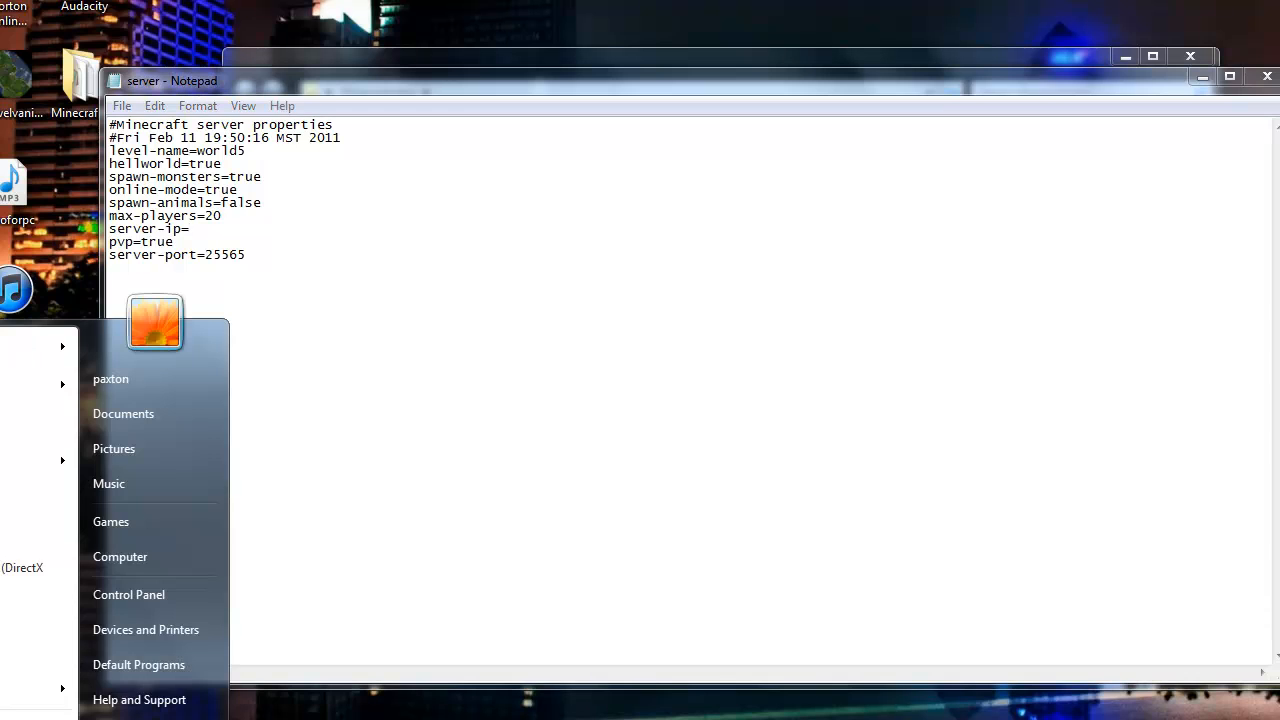
pyautogui.write('cmd')
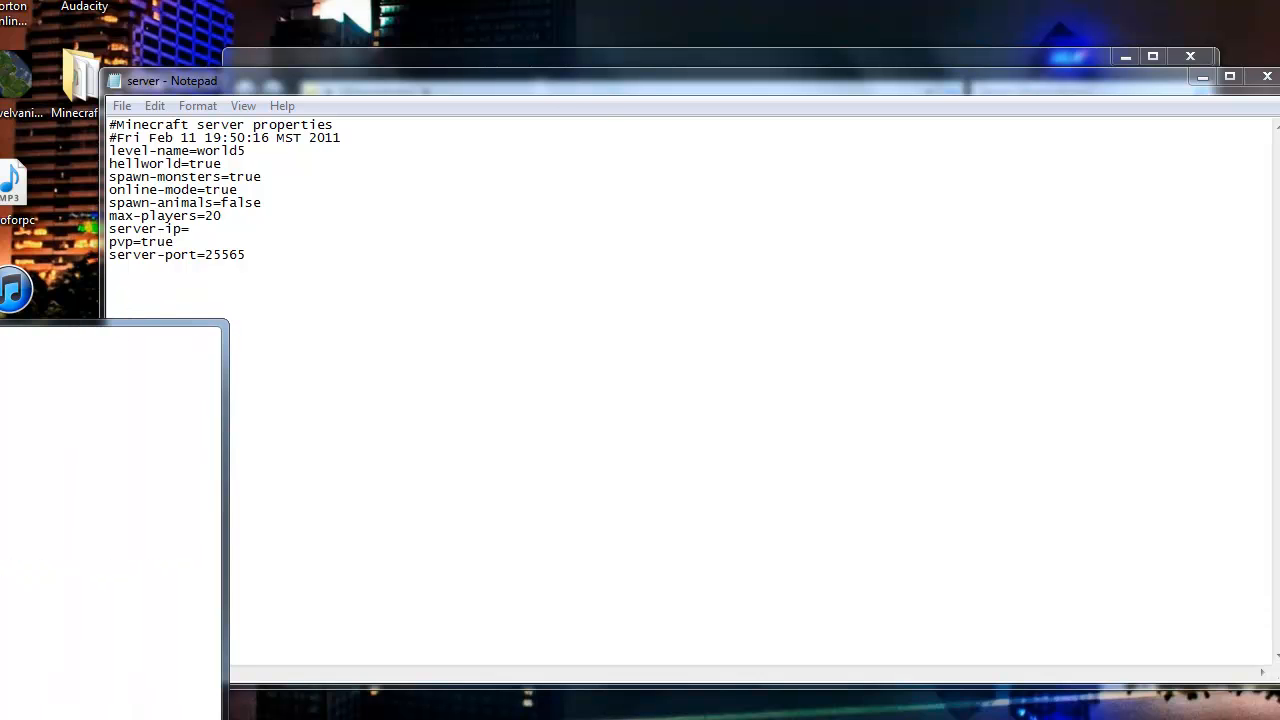
pyautogui.press('Return')
pyautogui.moveTo(106, 47); pyautogui.dragTo(487, 99)
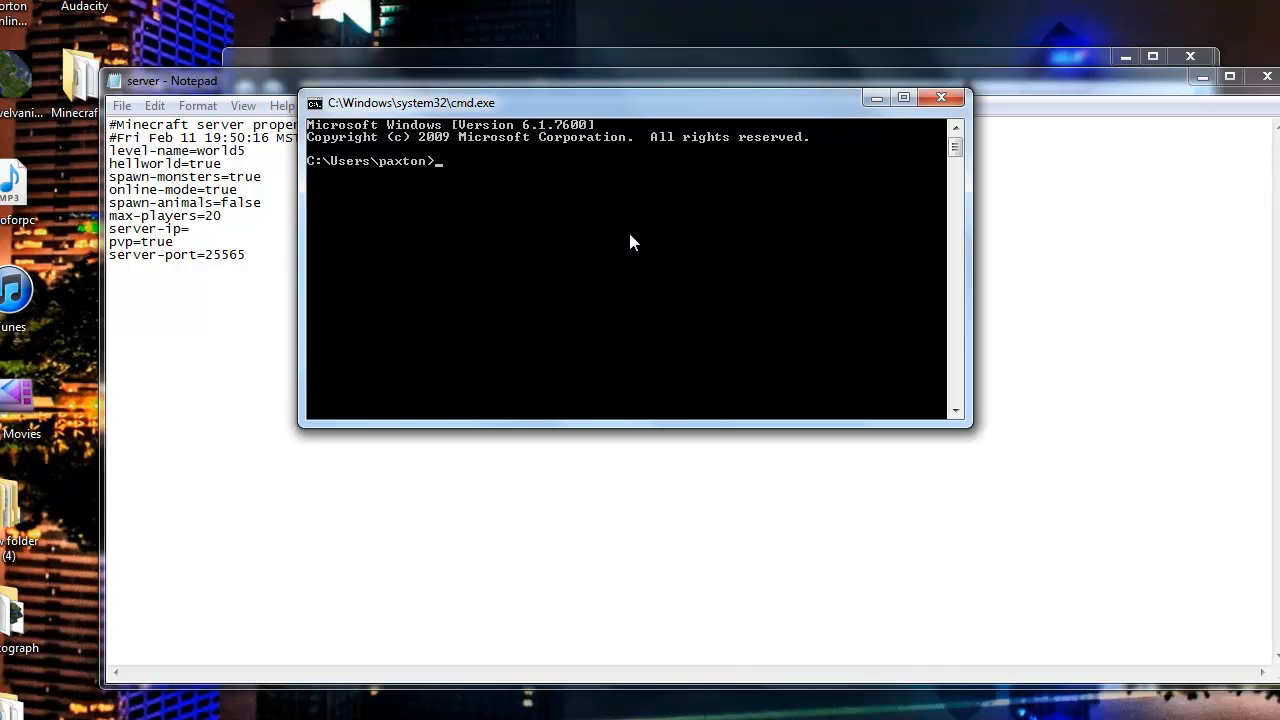
pyautogui.write('ipconfig')
pyautogui.press('Return')
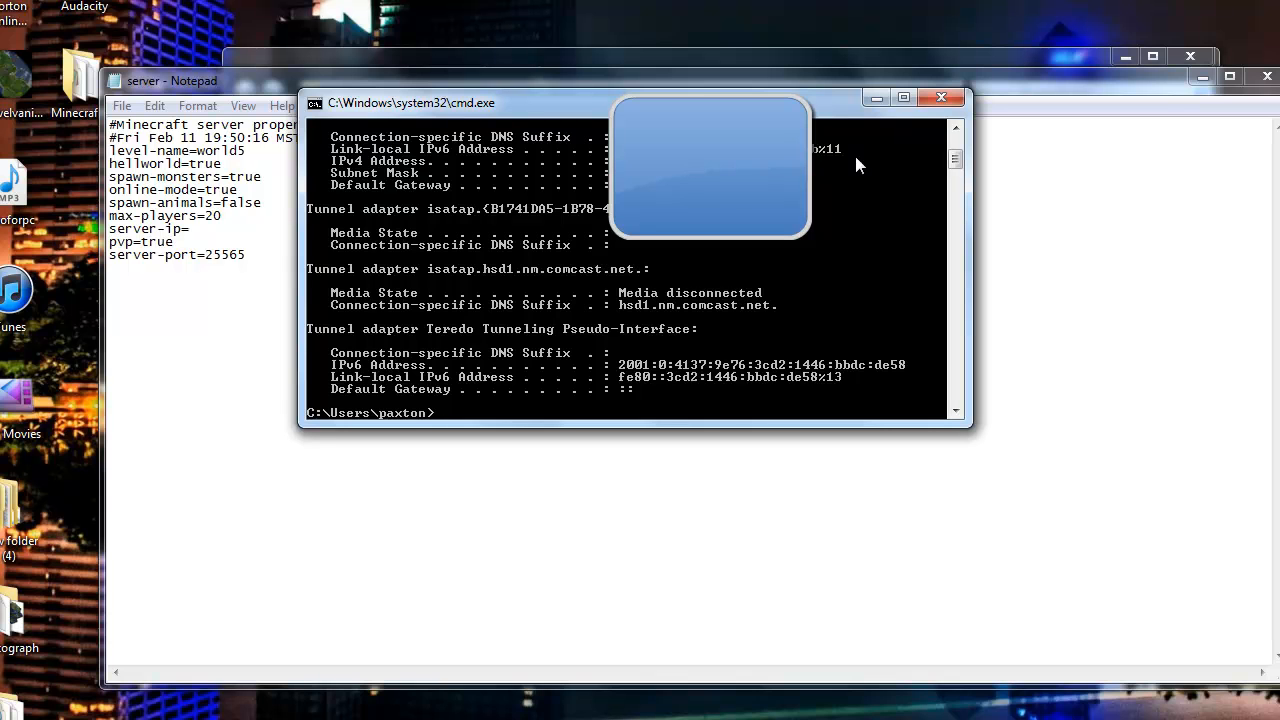
pyautogui.click(942, 99)
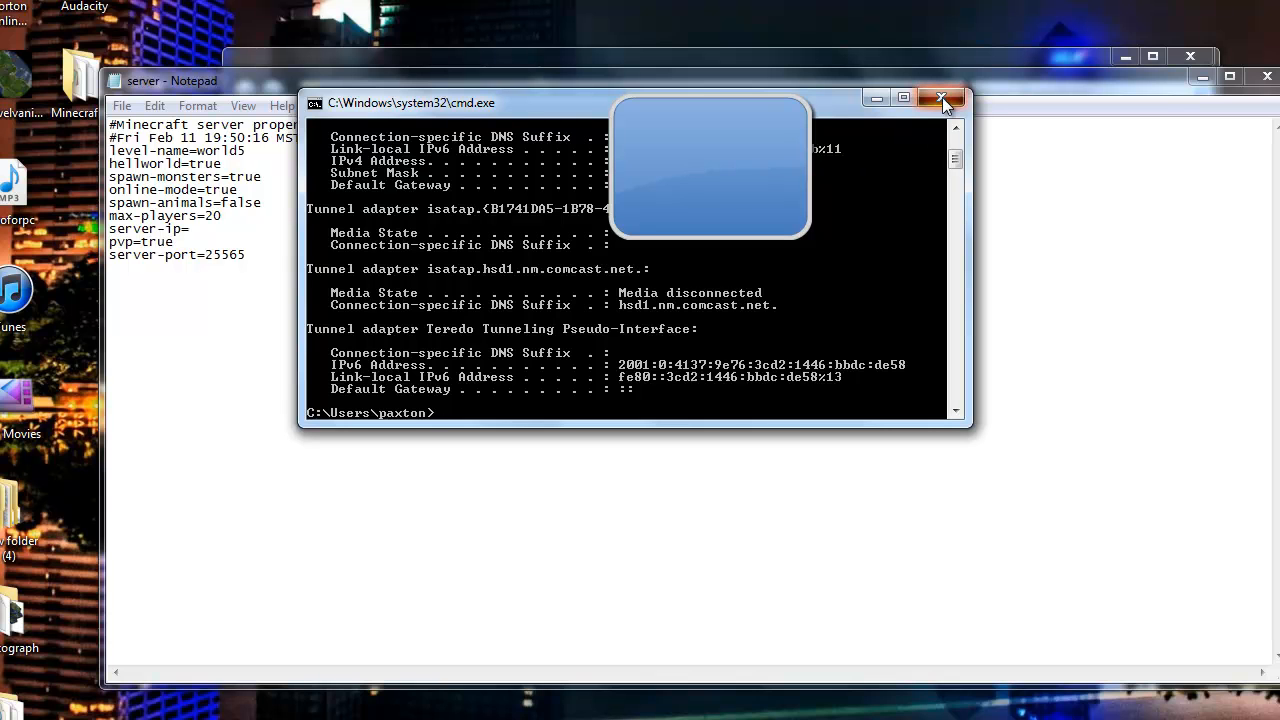
pyautogui.click(265, 230)
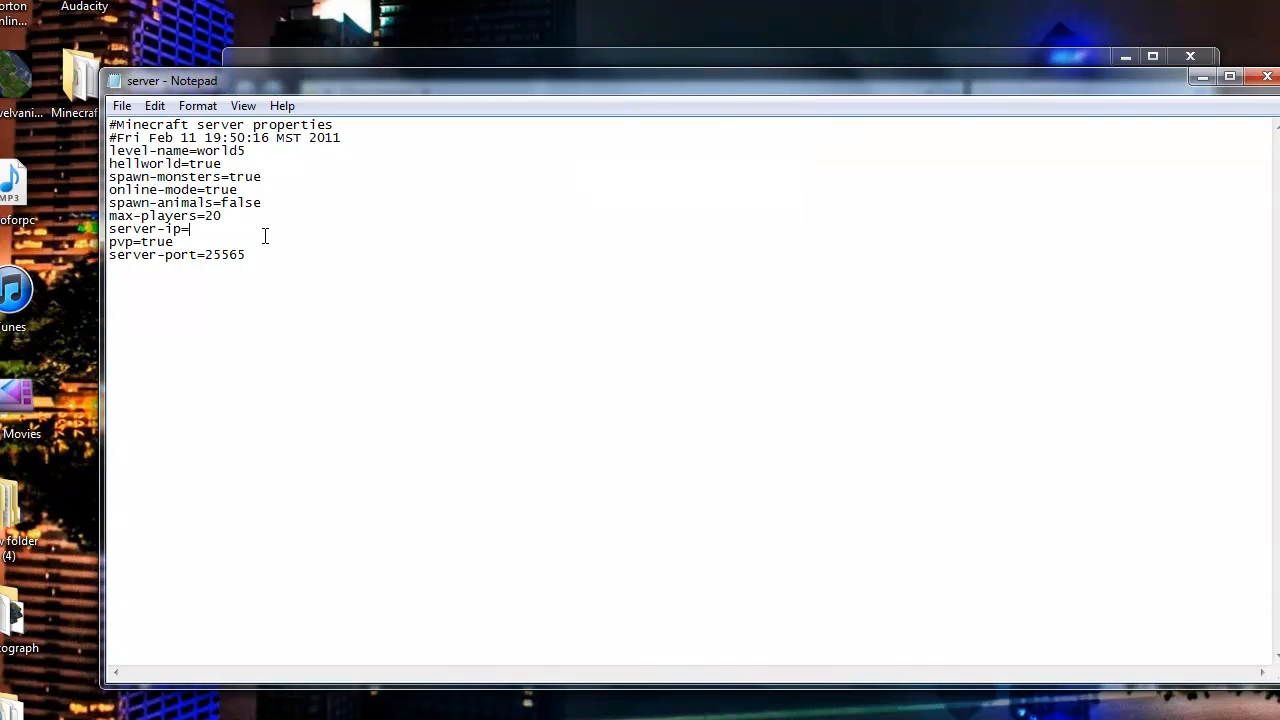
pyautogui.write('192.168,1829389018231')
pyautogui.press('Menu')
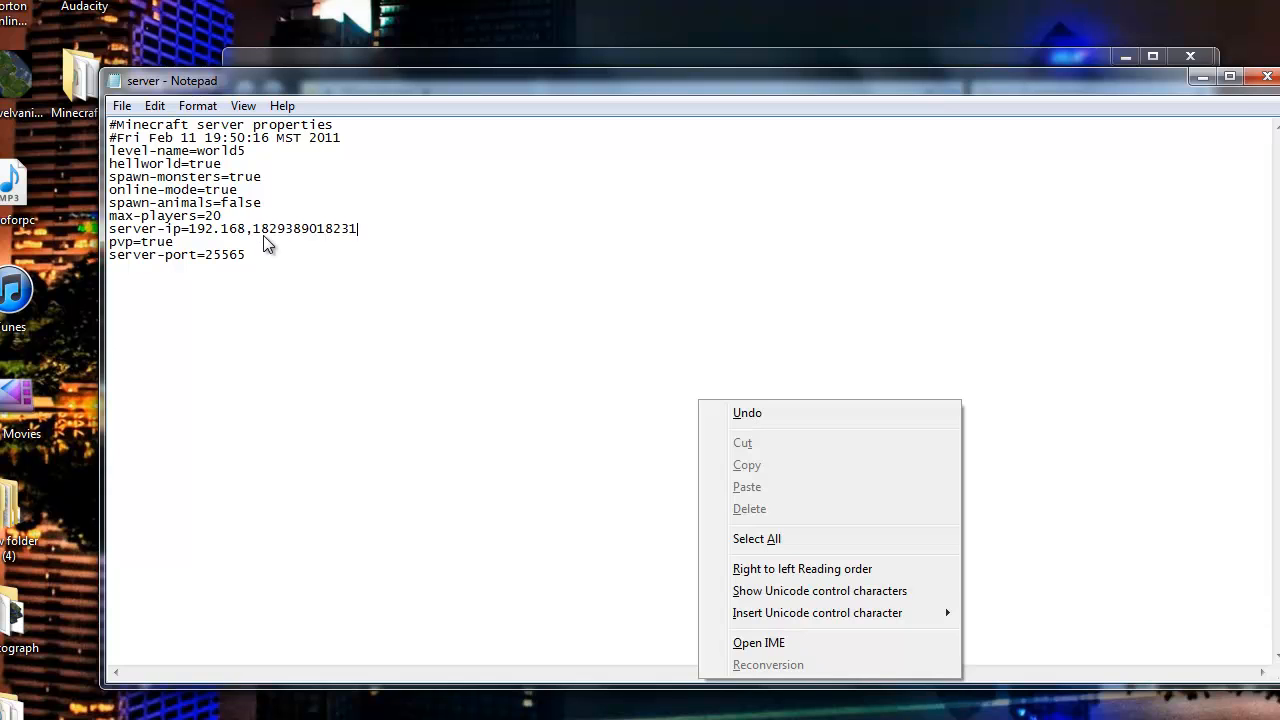
# Step: Append .2 to the server-ip value, then save and close the server properties file
pyautogui.click(433, 235)
pyautogui.write('.2')
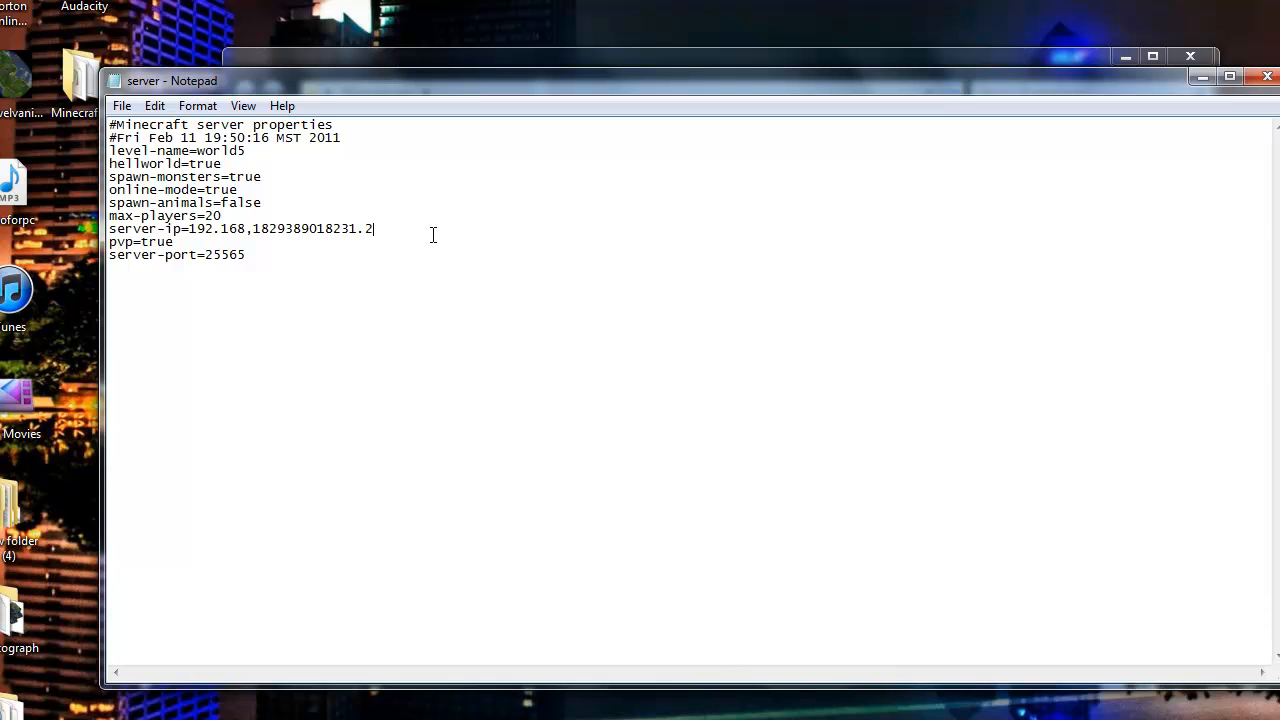
pyautogui.click(121, 105)
pyautogui.click(153, 172)
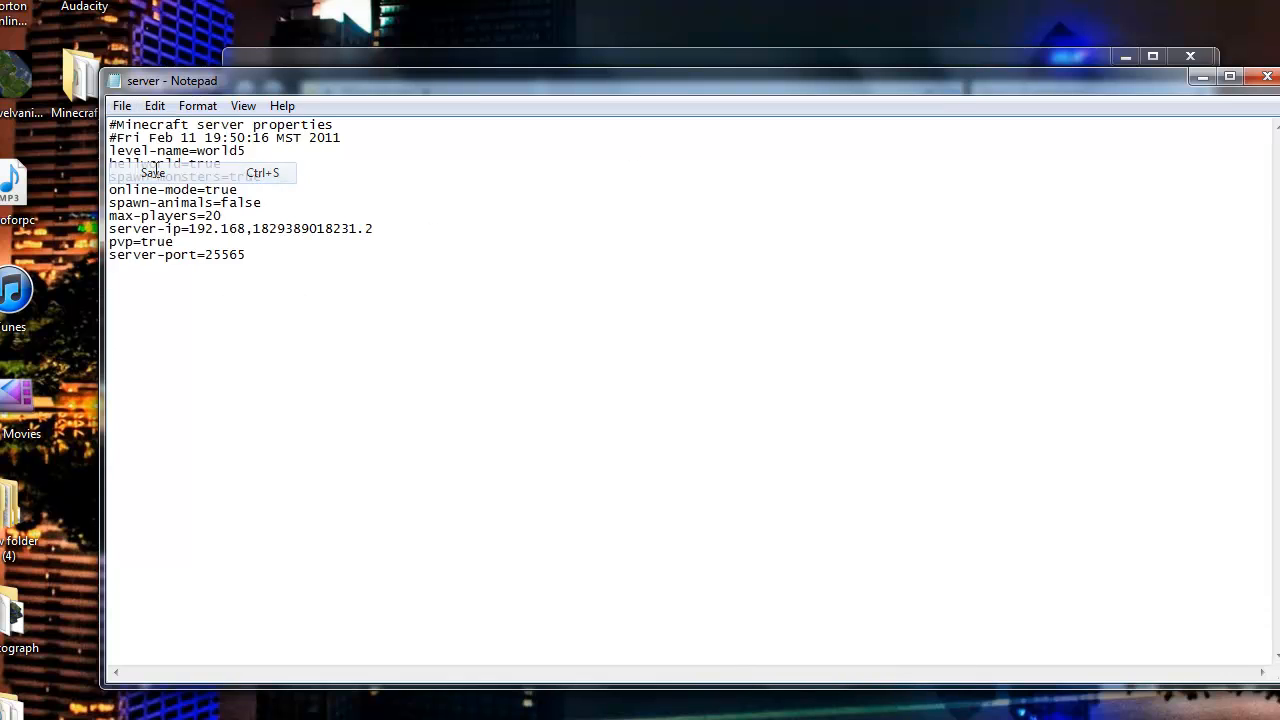
pyautogui.click(1267, 76)
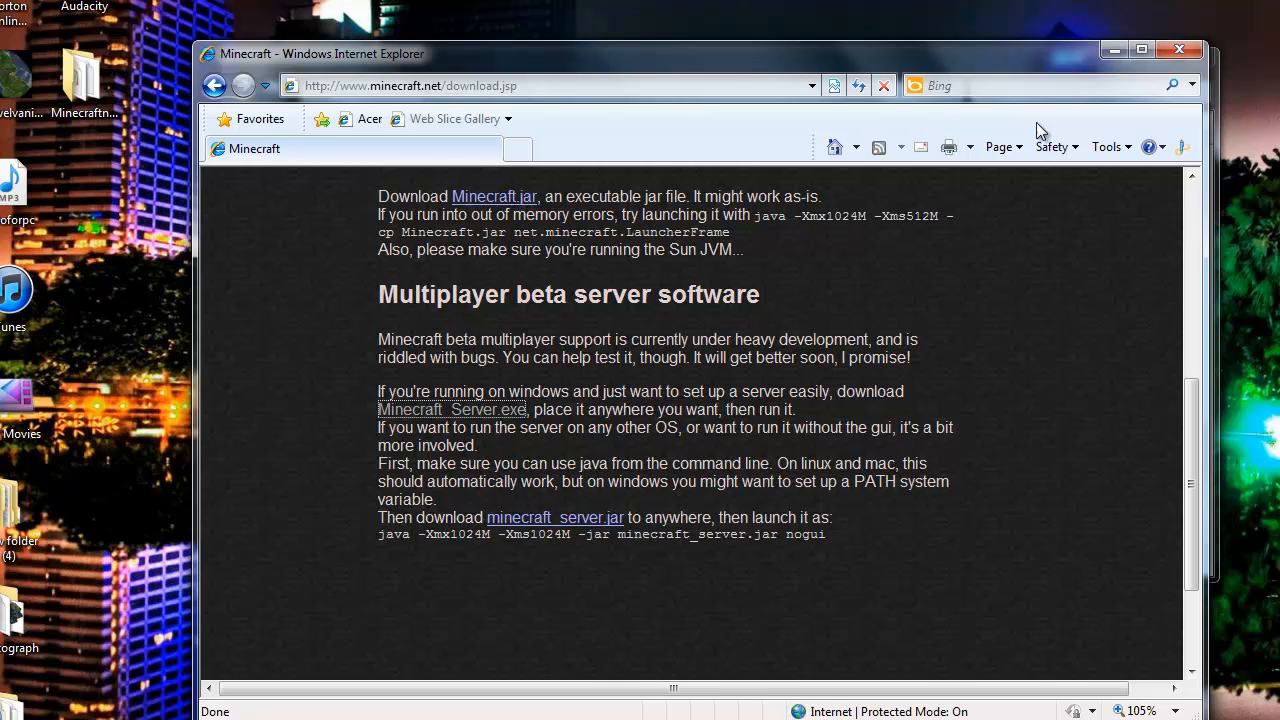
# Step: Open the router's administration page at 192.168.0.1 and log in as Admin
pyautogui.click(657, 85)
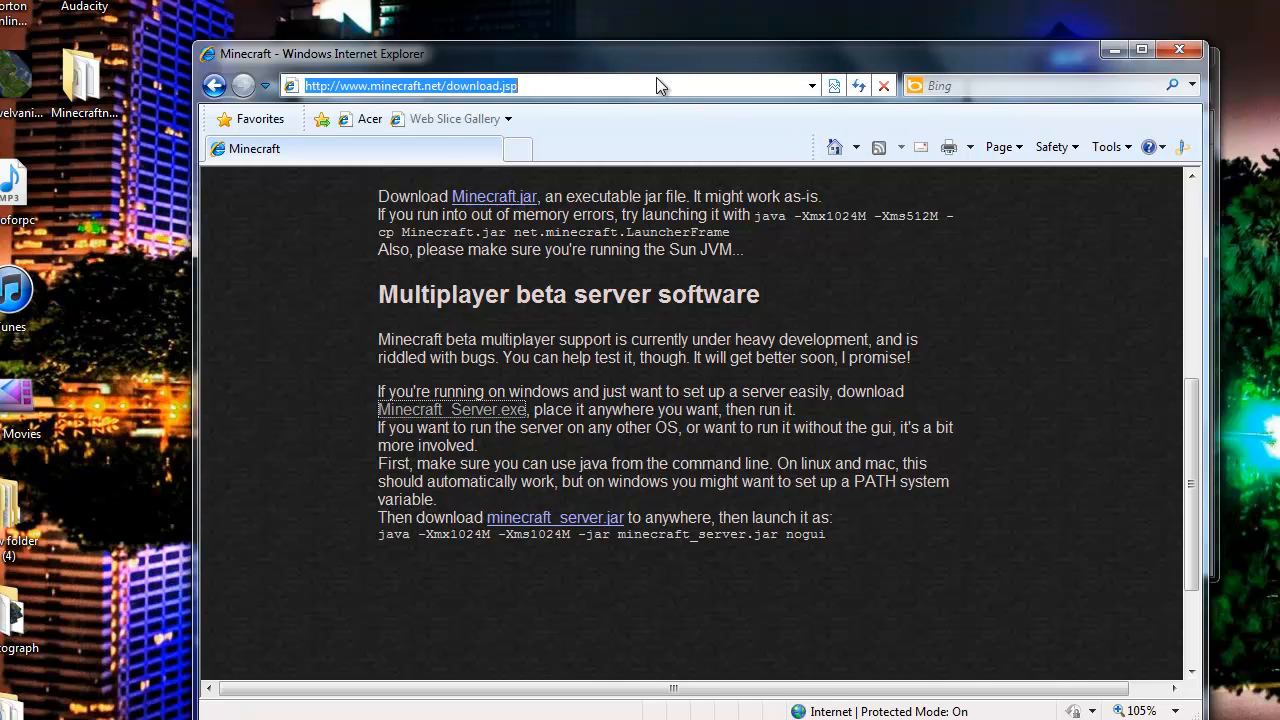
pyautogui.write('19')
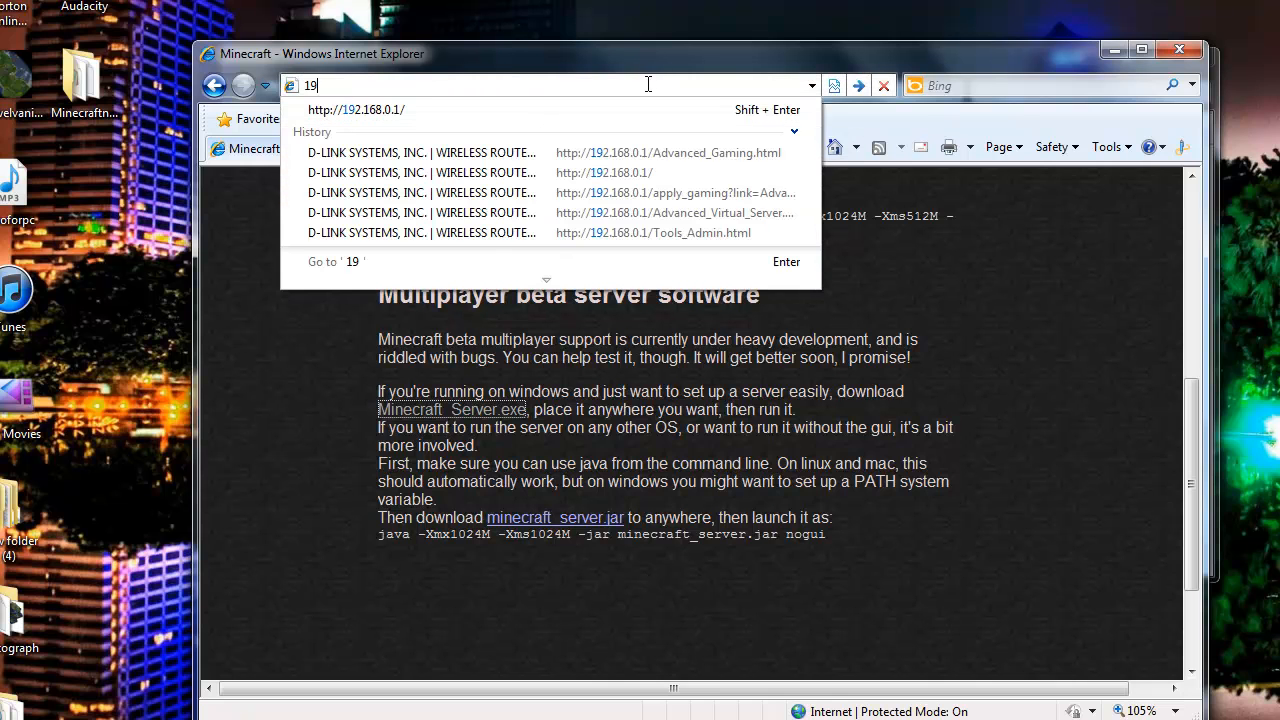
pyautogui.write('2.168.0.1/')
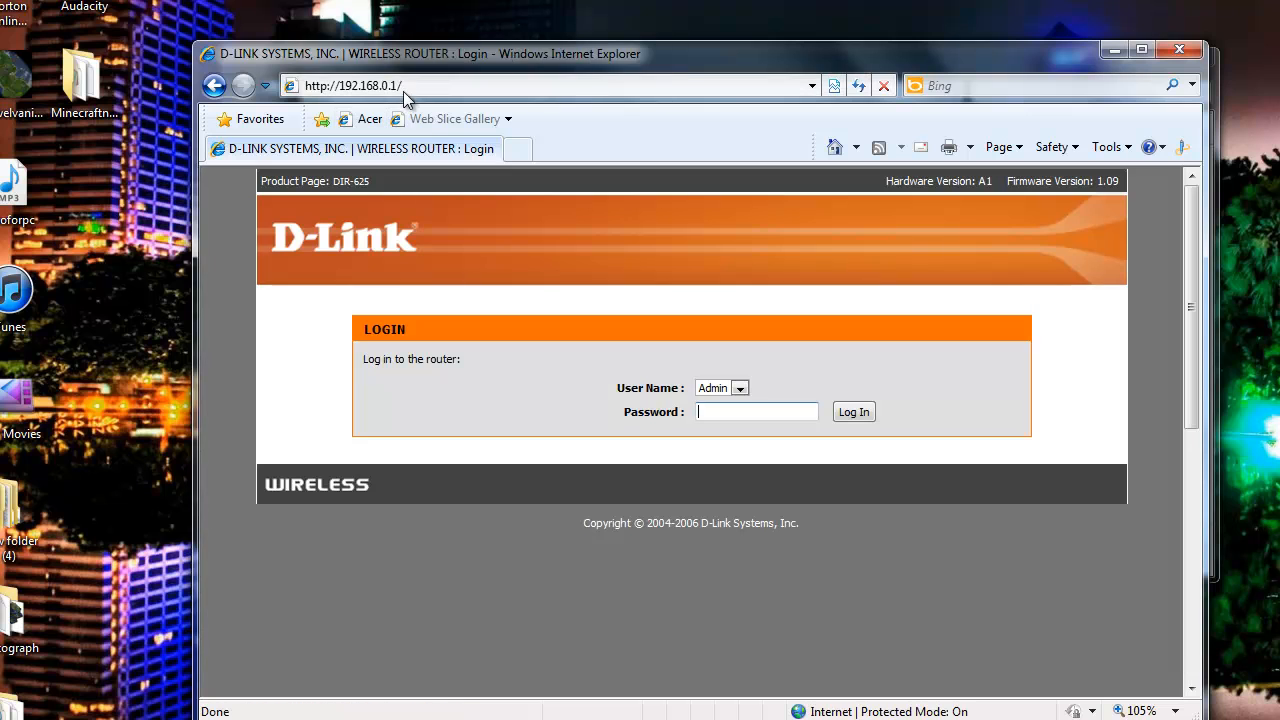
pyautogui.click(753, 410)
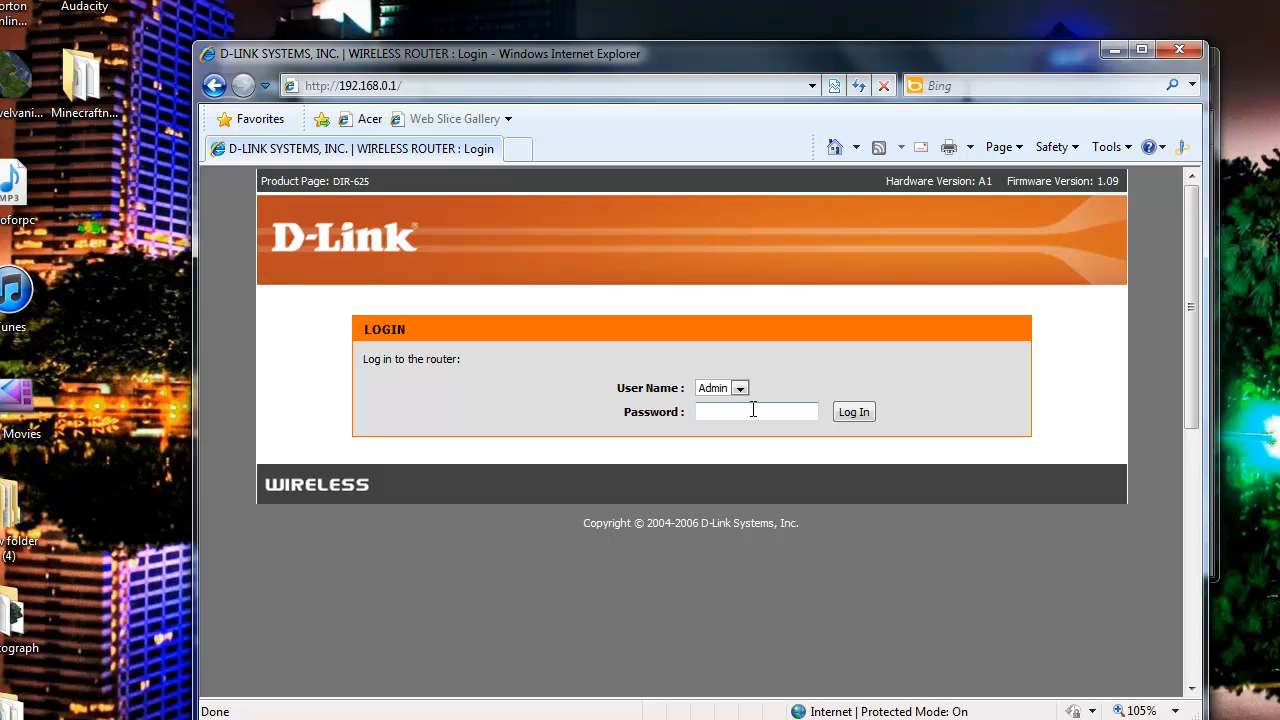
pyautogui.click(853, 411)
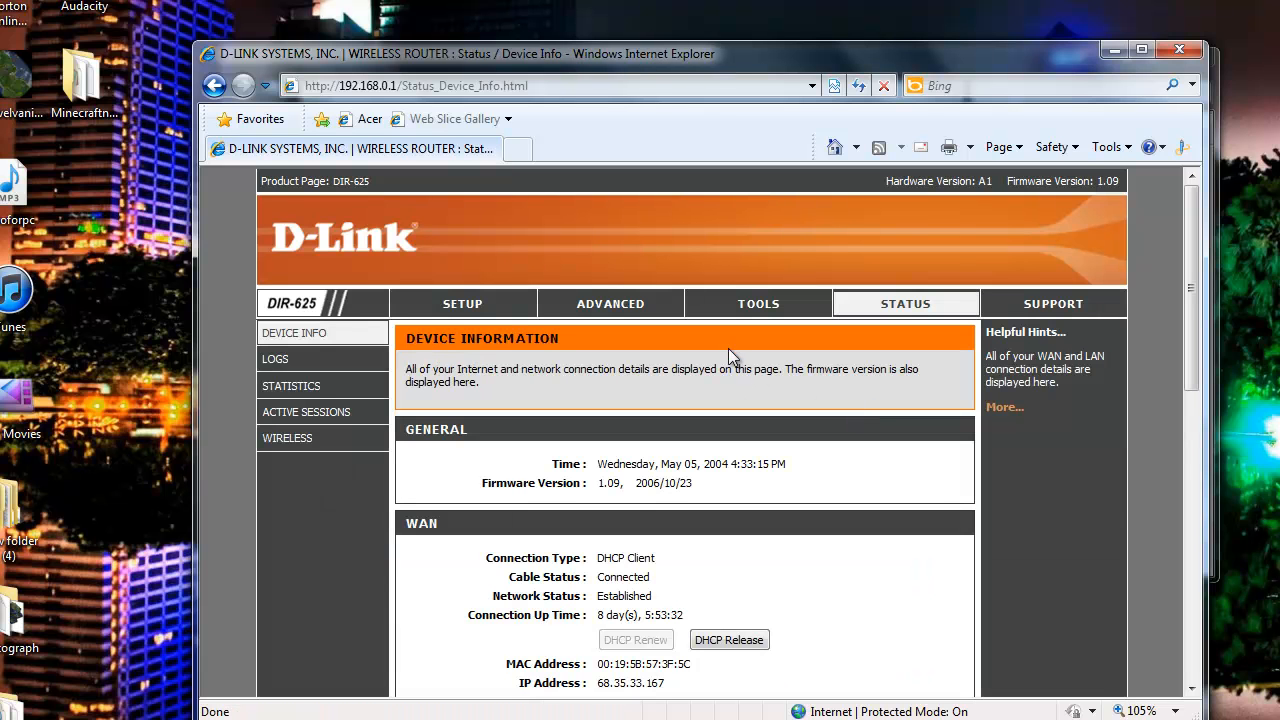
# Step: Look over the router's advanced virtual server list and open the port forwarding rules
pyautogui.click(640, 312)
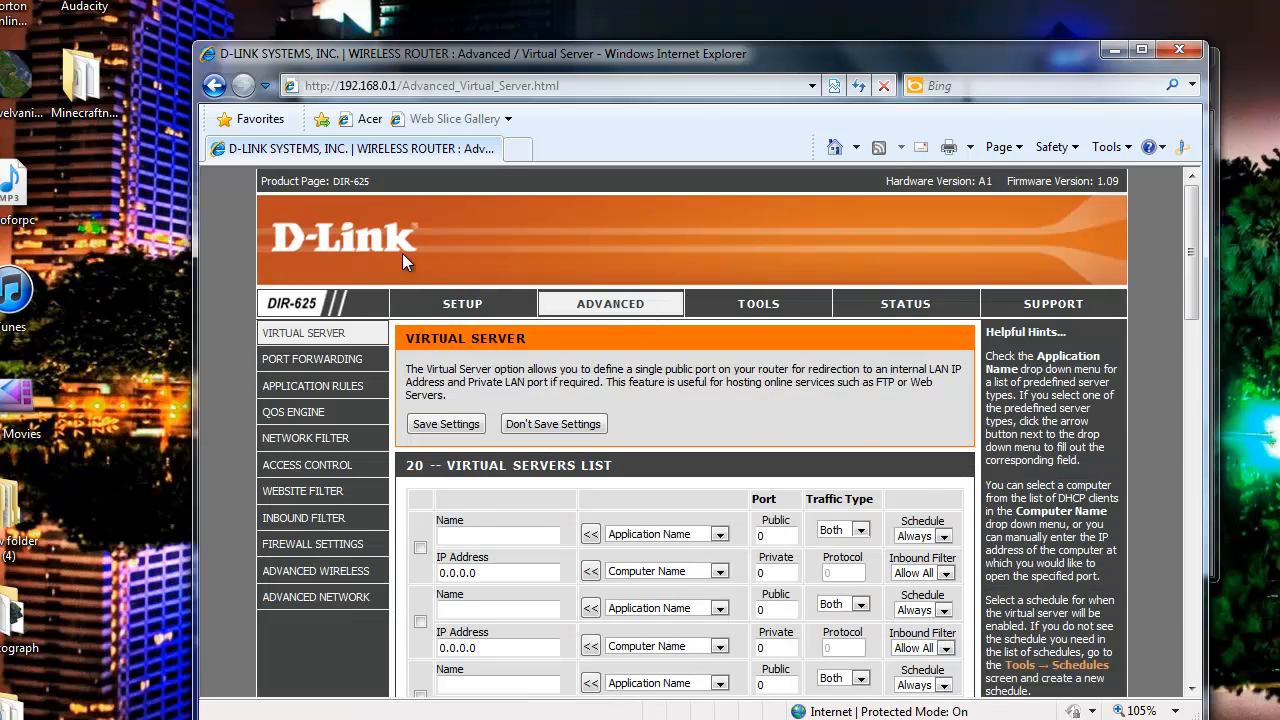
pyautogui.scroll(-4, 444, 270)
pyautogui.scroll(2, 446, 278)
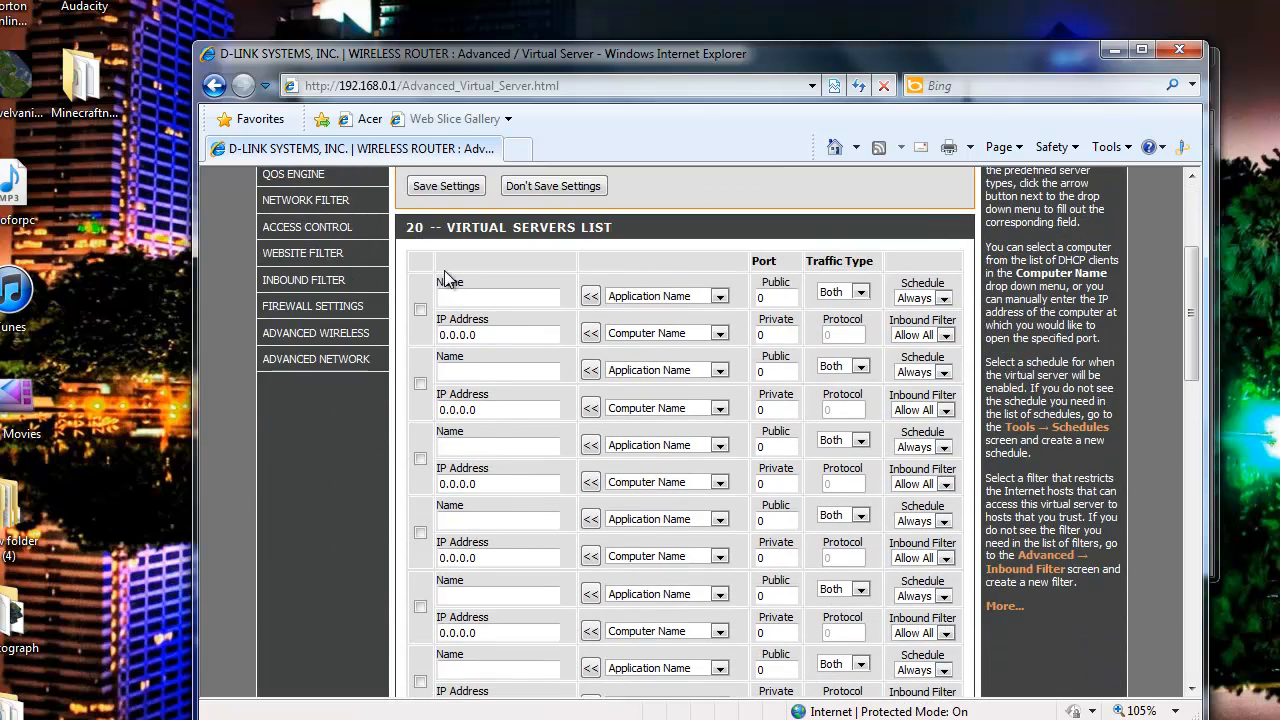
pyautogui.scroll(1, 446, 278)
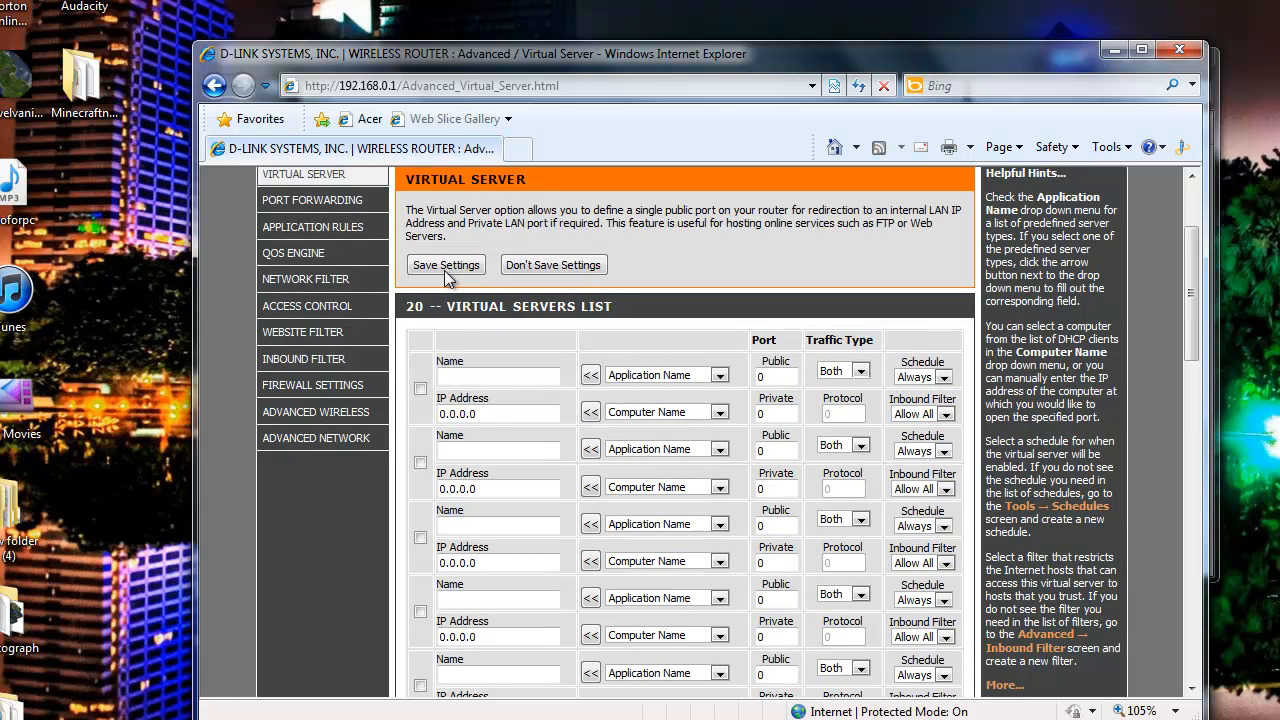
pyautogui.click(338, 205)
pyautogui.scroll(-3, 342, 212)
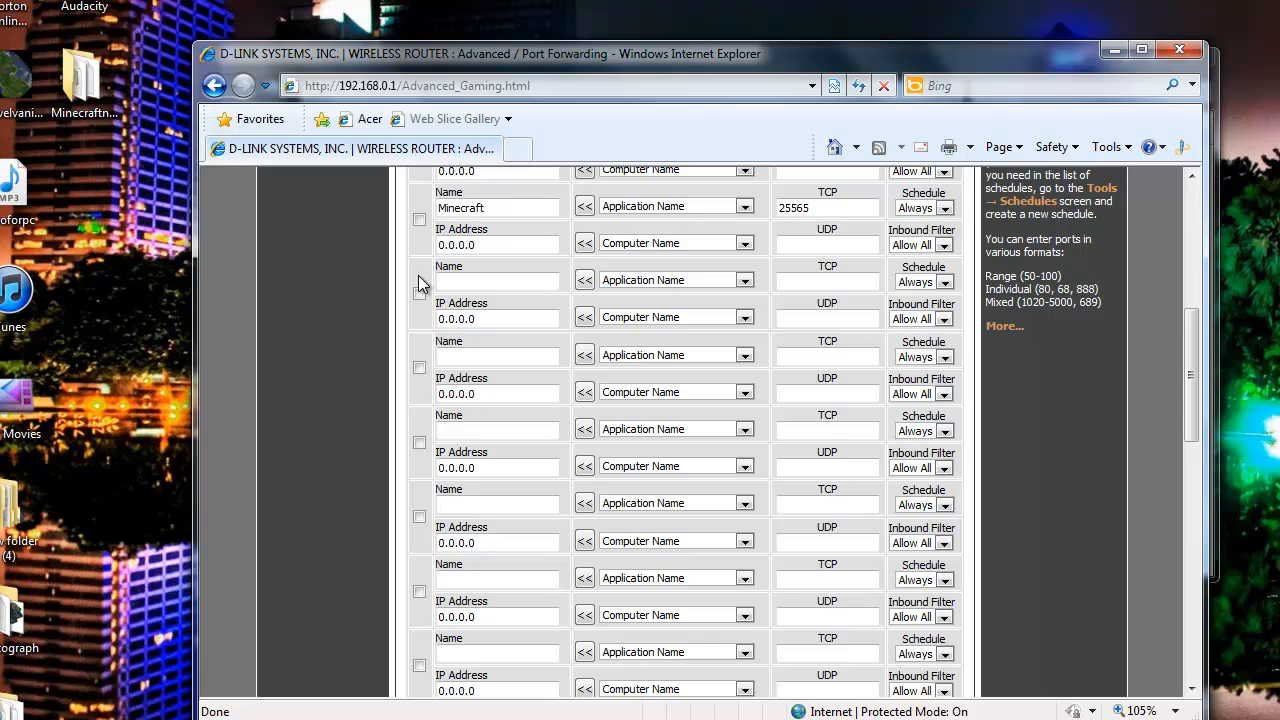
# Step: Enable the empty rule below the existing Minecraft entry, name it Minecraft and set its IP address to 192.168.0.12038
pyautogui.click(512, 318)
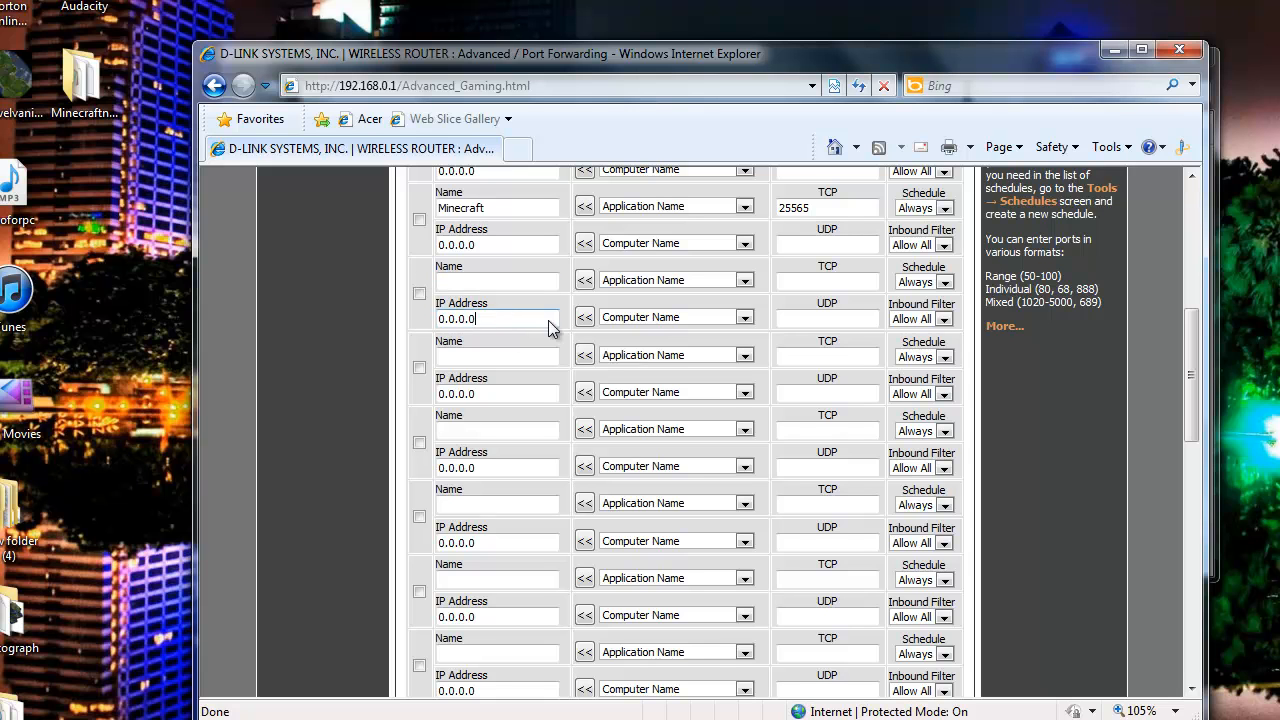
pyautogui.click(419, 296)
pyautogui.moveTo(476, 319); pyautogui.dragTo(440, 320)
pyautogui.click(465, 275)
pyautogui.write('Minecraft')
pyautogui.moveTo(517, 319); pyautogui.dragTo(303, 340)
pyautogui.write('192.168.0.12038')
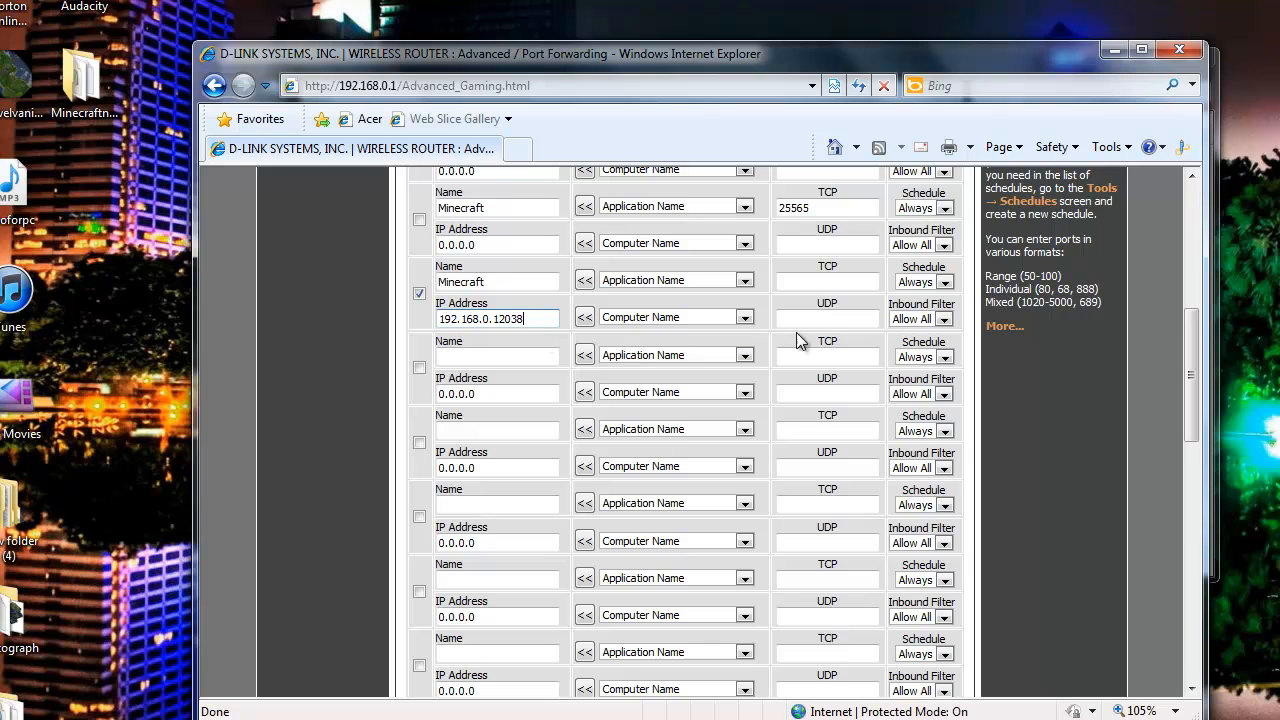
# Step: Set the new rule's TCP port to 25565 and try to save the port forwarding settings
pyautogui.click(806, 279)
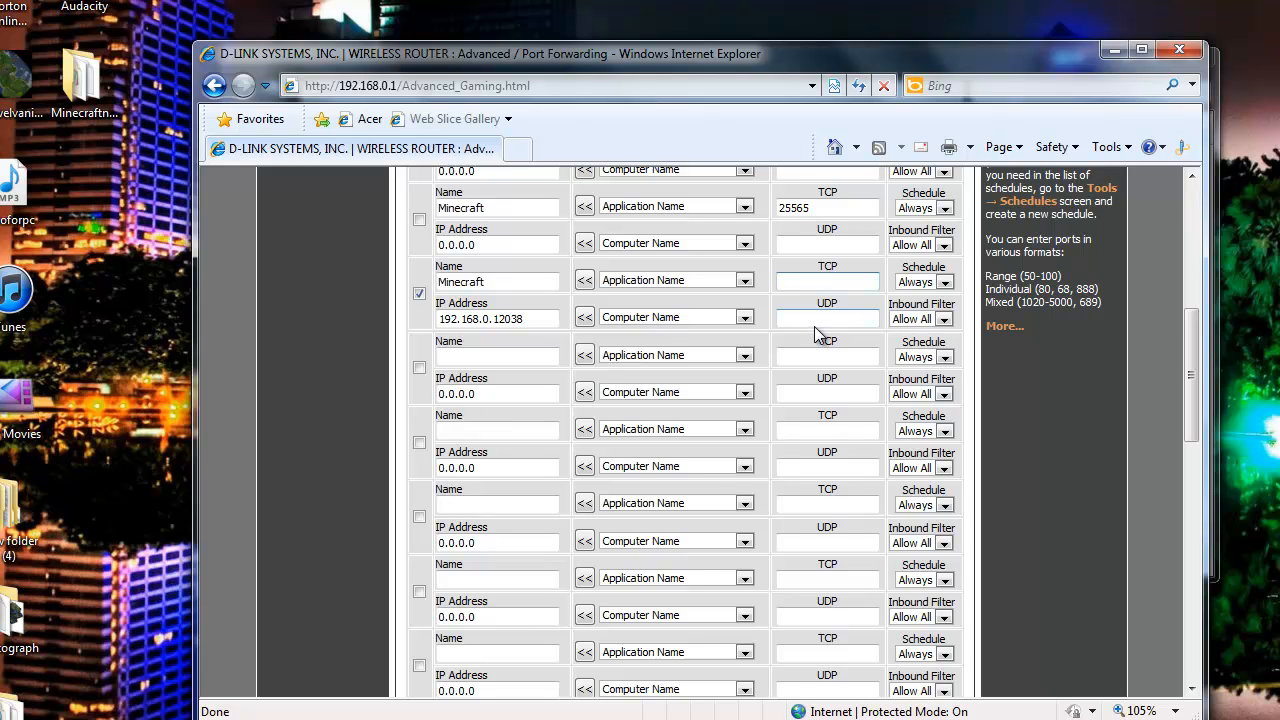
pyautogui.write('25565')
pyautogui.moveTo(830, 288); pyautogui.dragTo(754, 294)
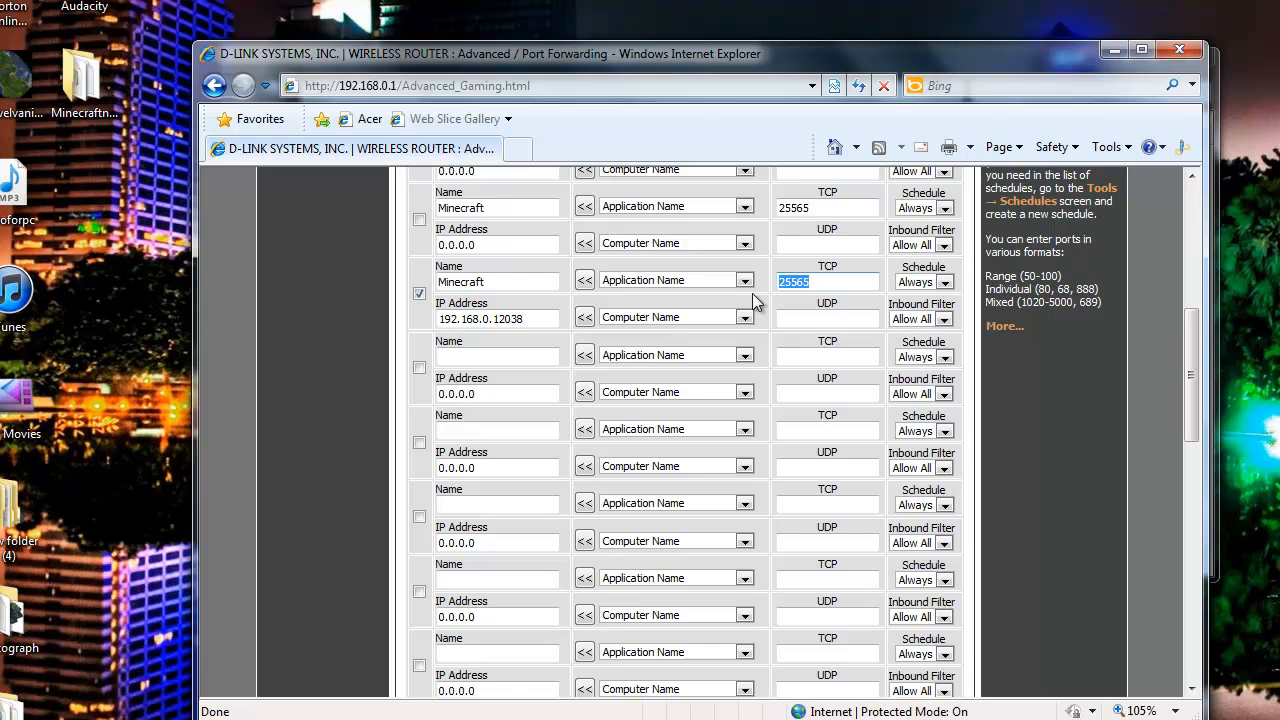
pyautogui.click(861, 289)
pyautogui.scroll(8, 858, 288)
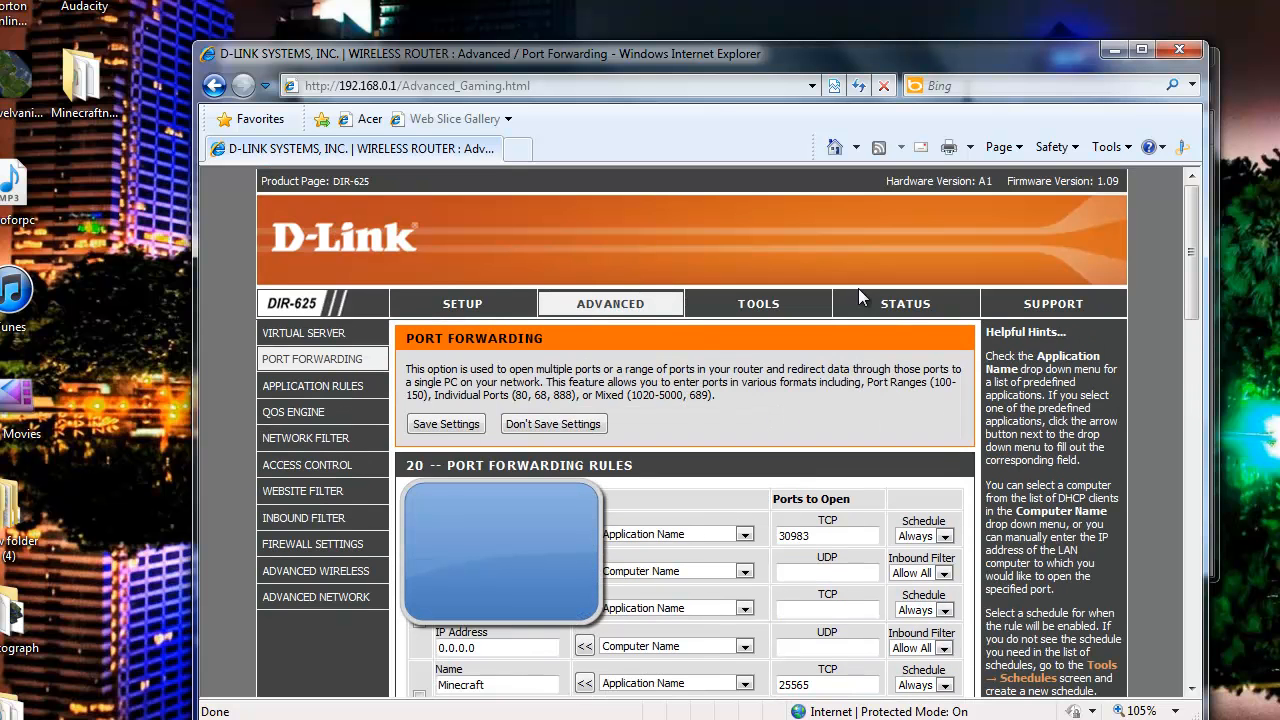
pyautogui.click(445, 424)
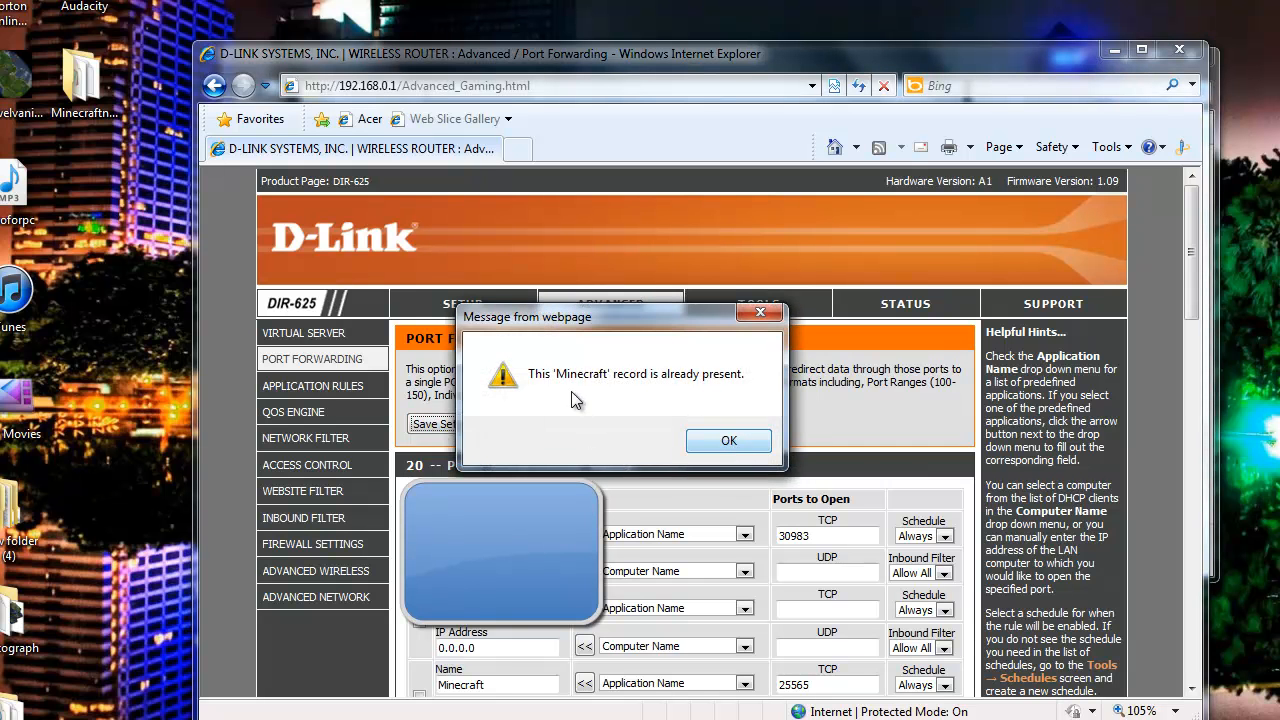
pyautogui.click(731, 443)
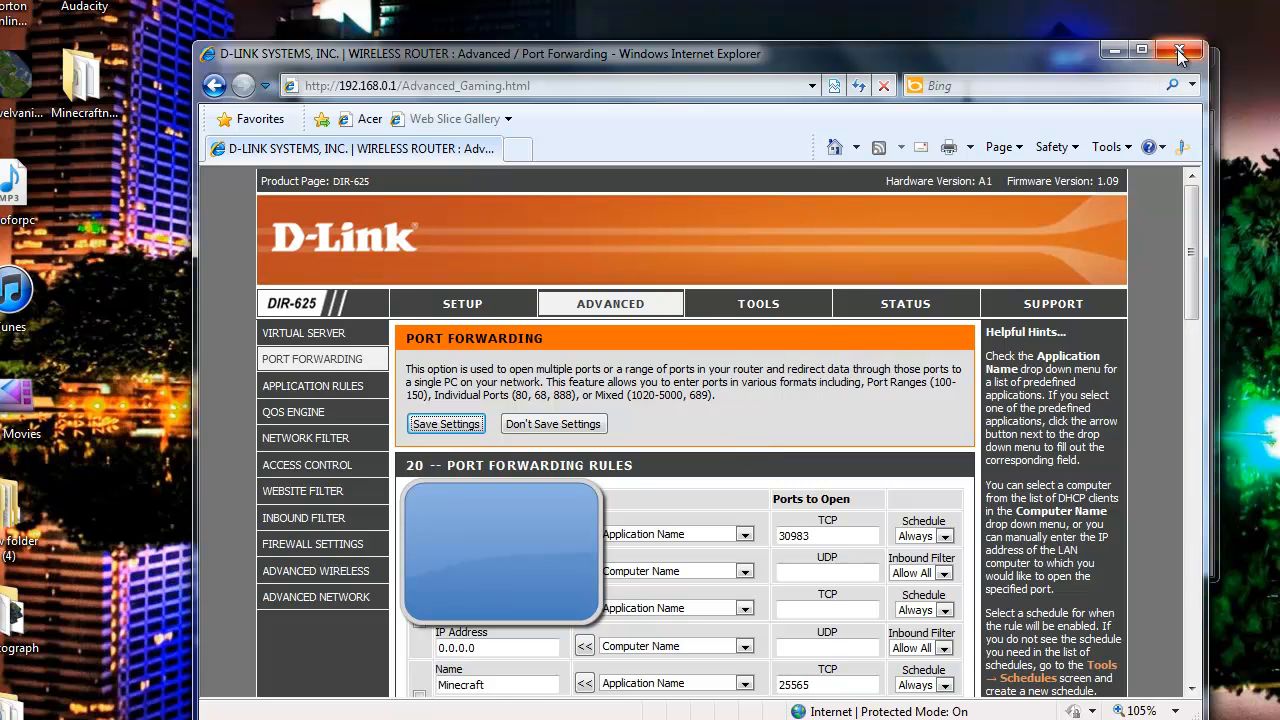
# Step: Search Google for "what is my ip", look up the public IP address on whatismyip.com and close the browser
pyautogui.click(832, 150)
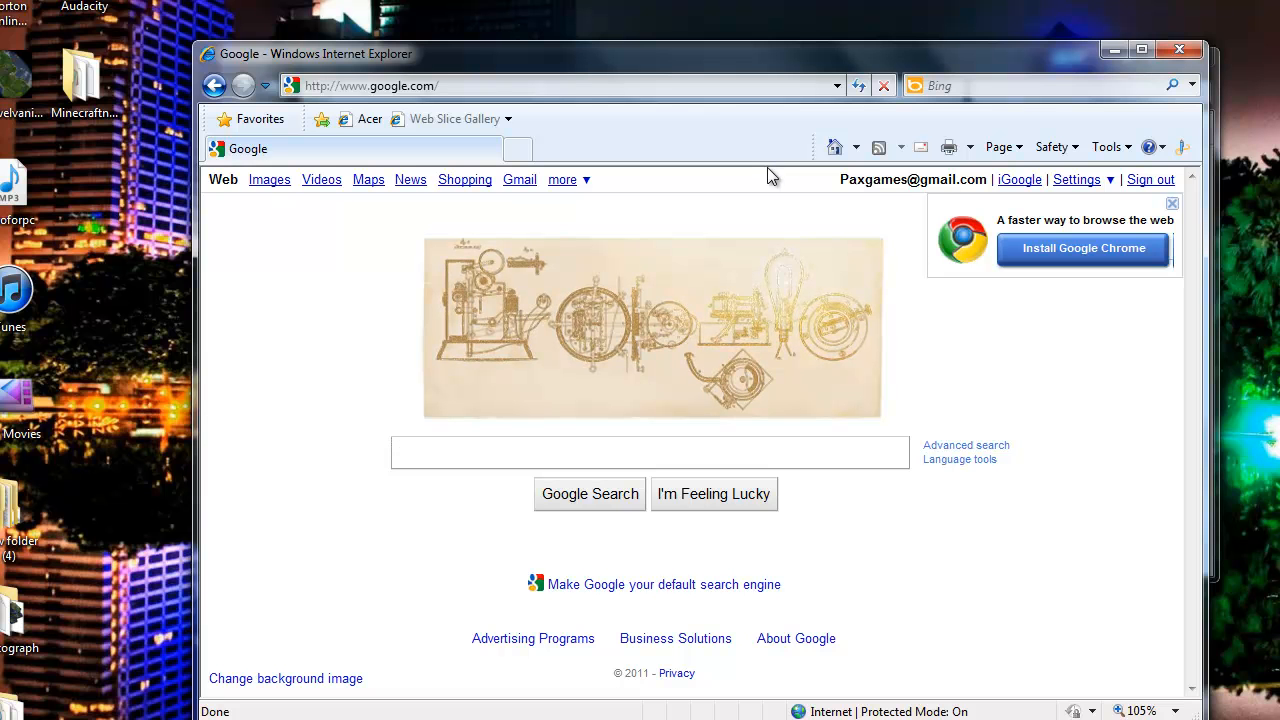
pyautogui.write('w')
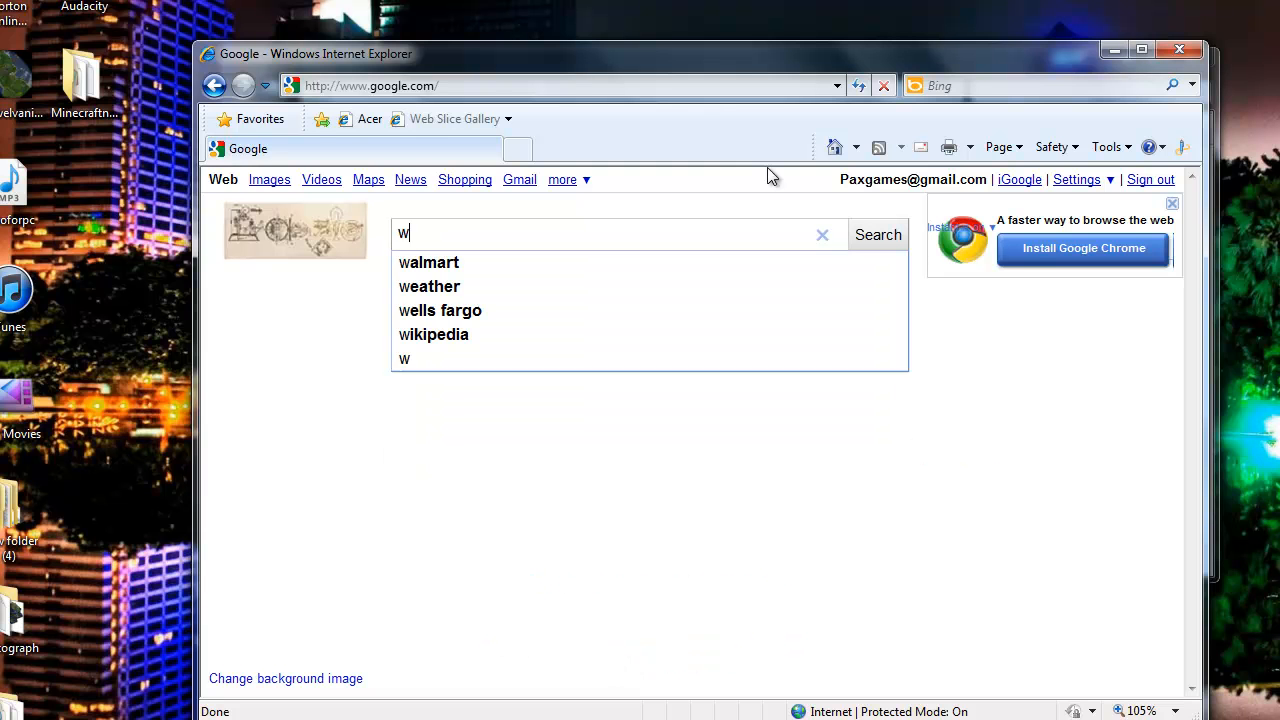
pyautogui.write('hat is my ip')
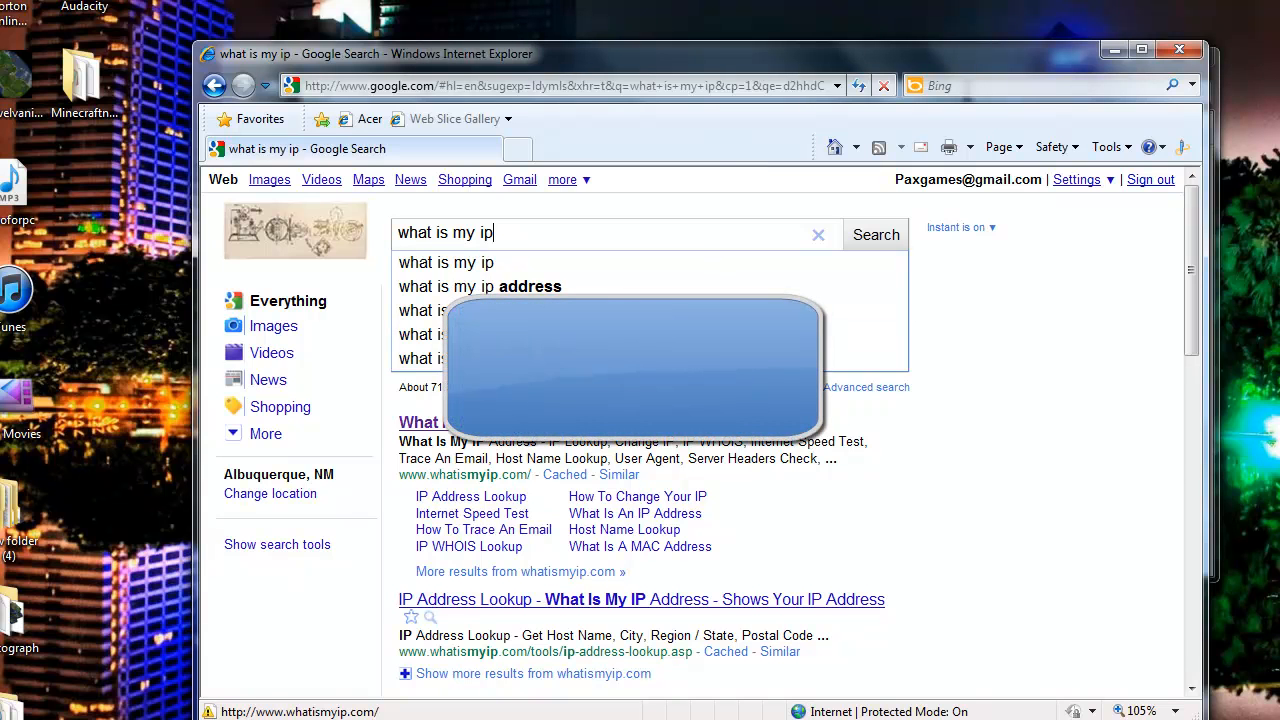
pyautogui.click(420, 422)
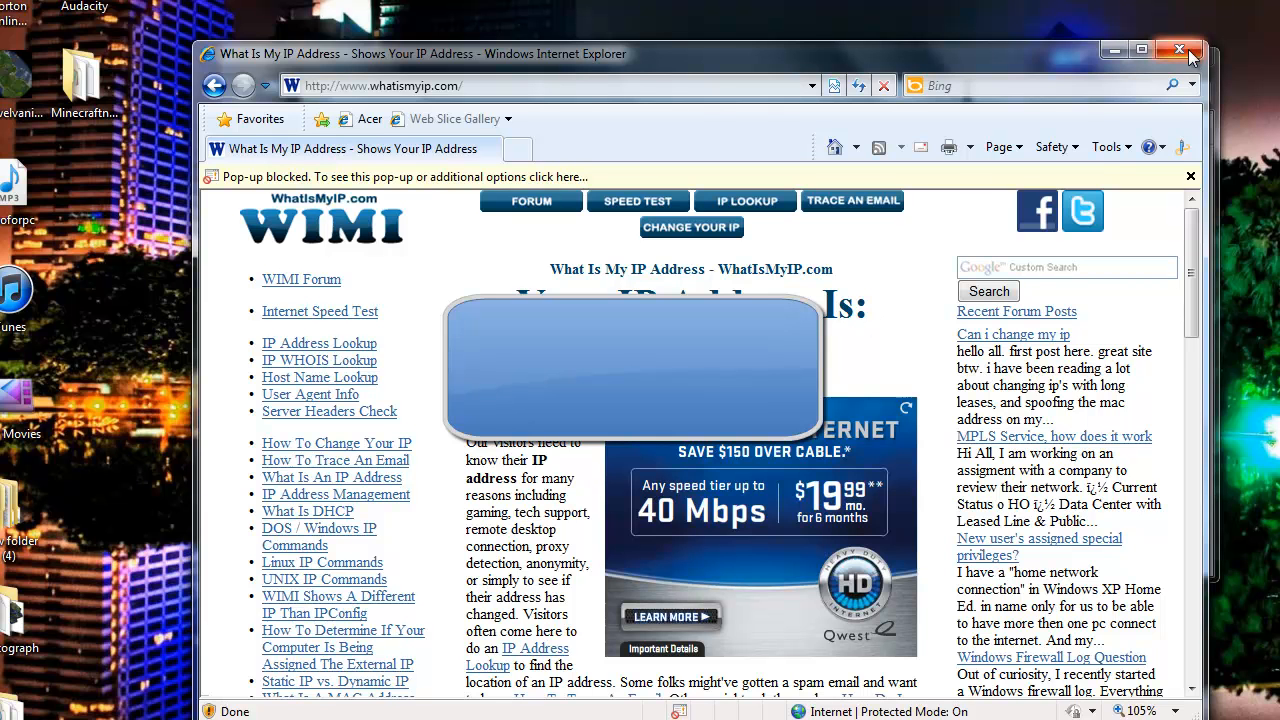
pyautogui.moveTo(1048, 50); pyautogui.dragTo(918, 40)
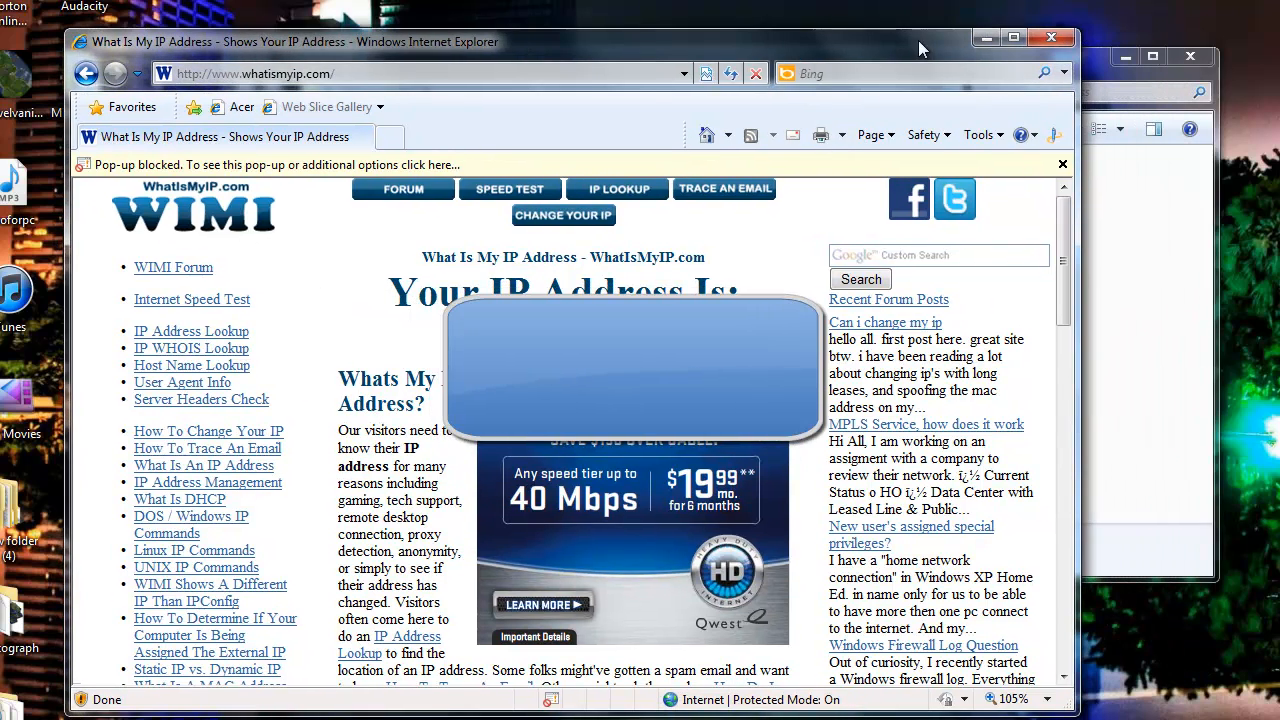
pyautogui.click(1051, 38)
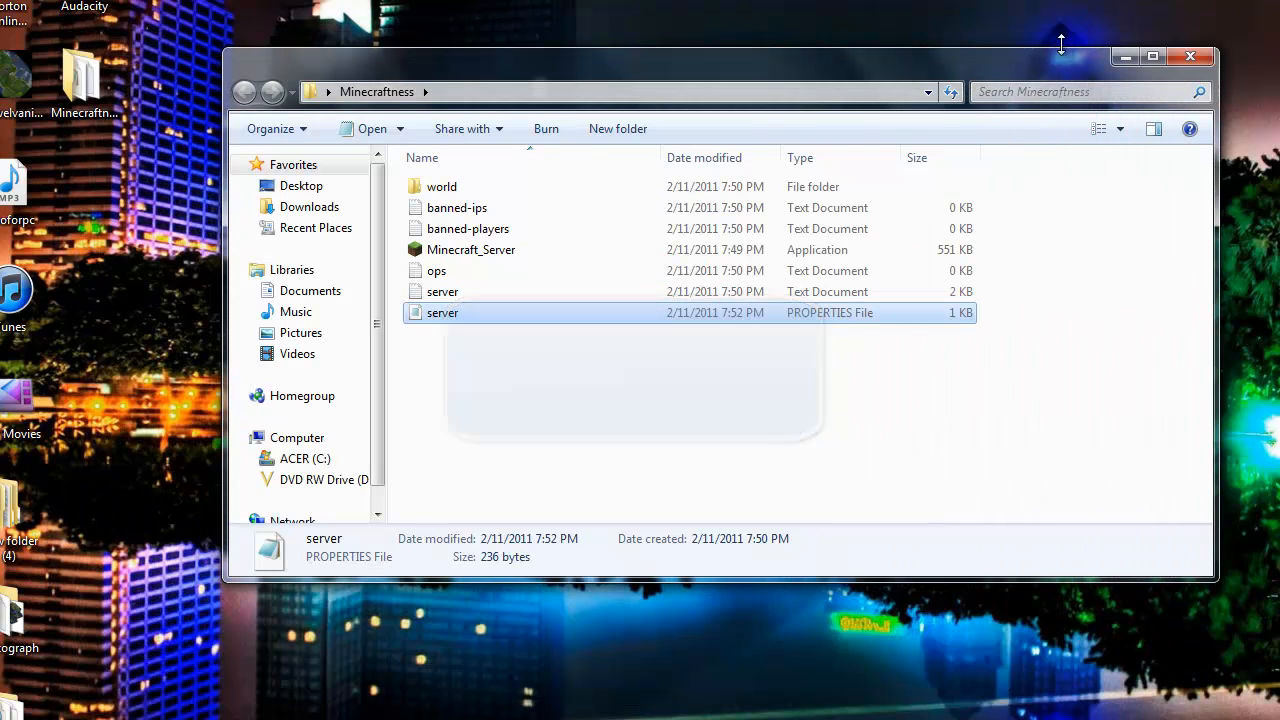
# Step: Close the Minecraftness folder, log in to the Minecraft Launcher with the remembered account and open Multiplayer
pyautogui.click(1186, 55)
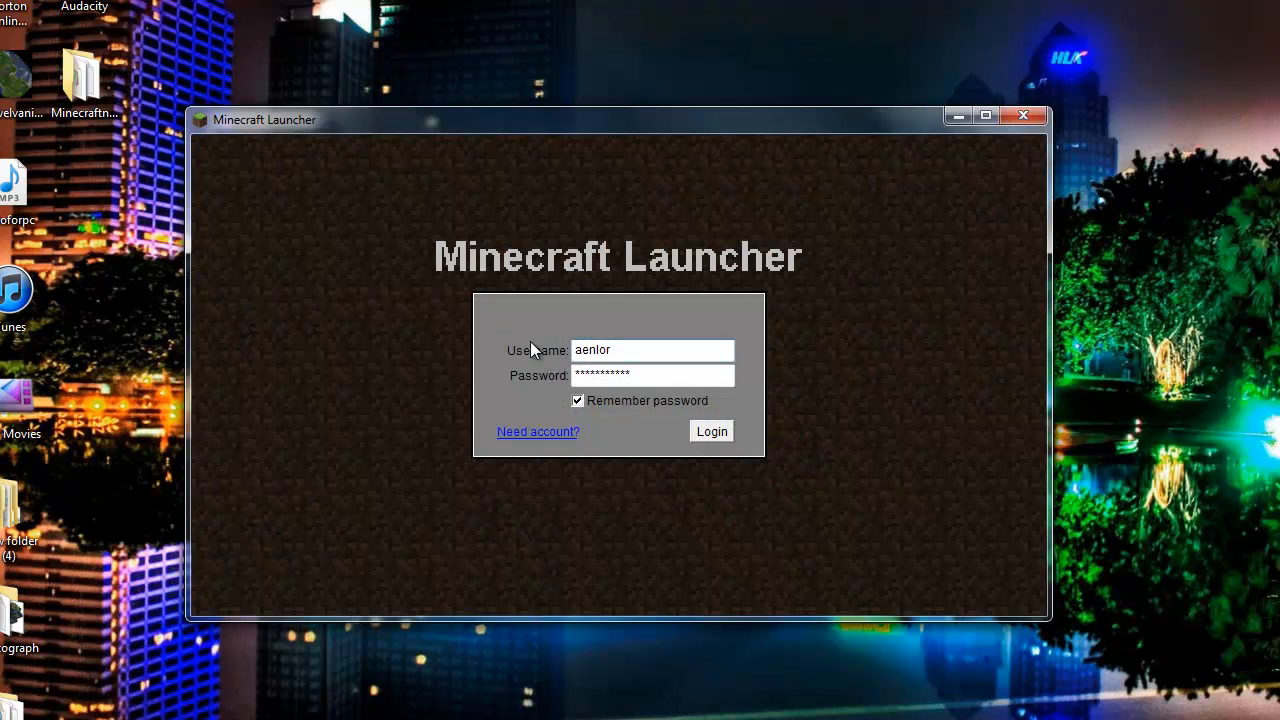
pyautogui.click(724, 433)
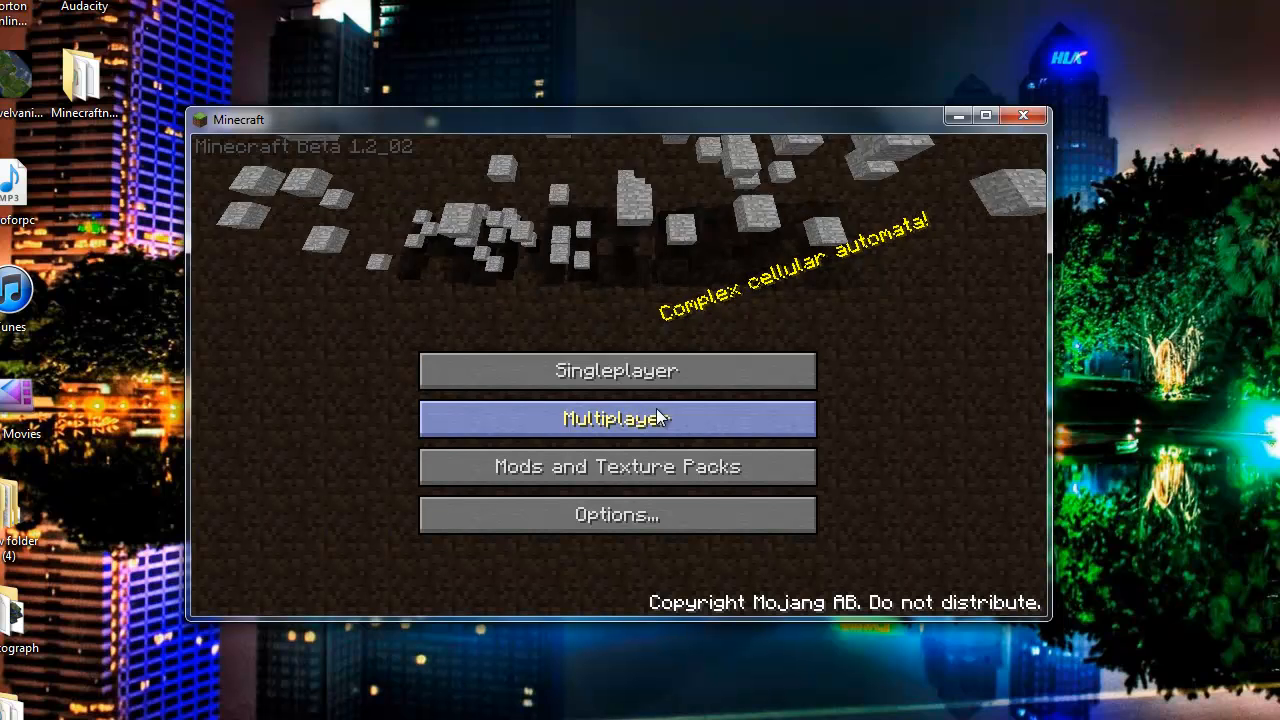
pyautogui.click(650, 417)
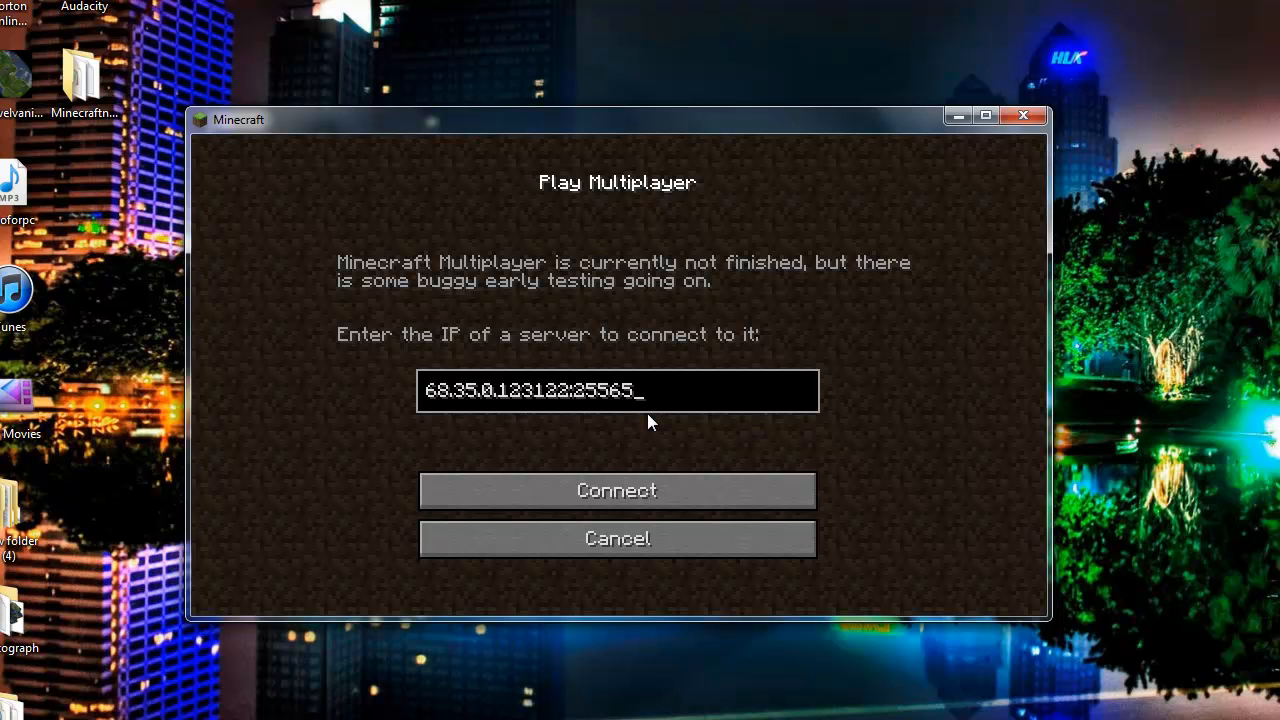
# Step: Replace the multiplayer server address with 68.35.23123.123123:2556
pyautogui.press('BackSpace')
pyautogui.press('BackSpace')
pyautogui.press('BackSpace')
pyautogui.press('BackSpace')
pyautogui.press('BackSpace')
pyautogui.press('BackSpace')
pyautogui.press('BackSpace')
pyautogui.press('BackSpace')
pyautogui.press('BackSpace')
pyautogui.press('BackSpace')
pyautogui.press('BackSpace')
pyautogui.press('BackSpace')
pyautogui.press('BackSpace')
pyautogui.press('BackSpace')
pyautogui.press('BackSpace')
pyautogui.press('BackSpace')
pyautogui.press('BackSpace')
pyautogui.press('BackSpace')
pyautogui.press('BackSpace')
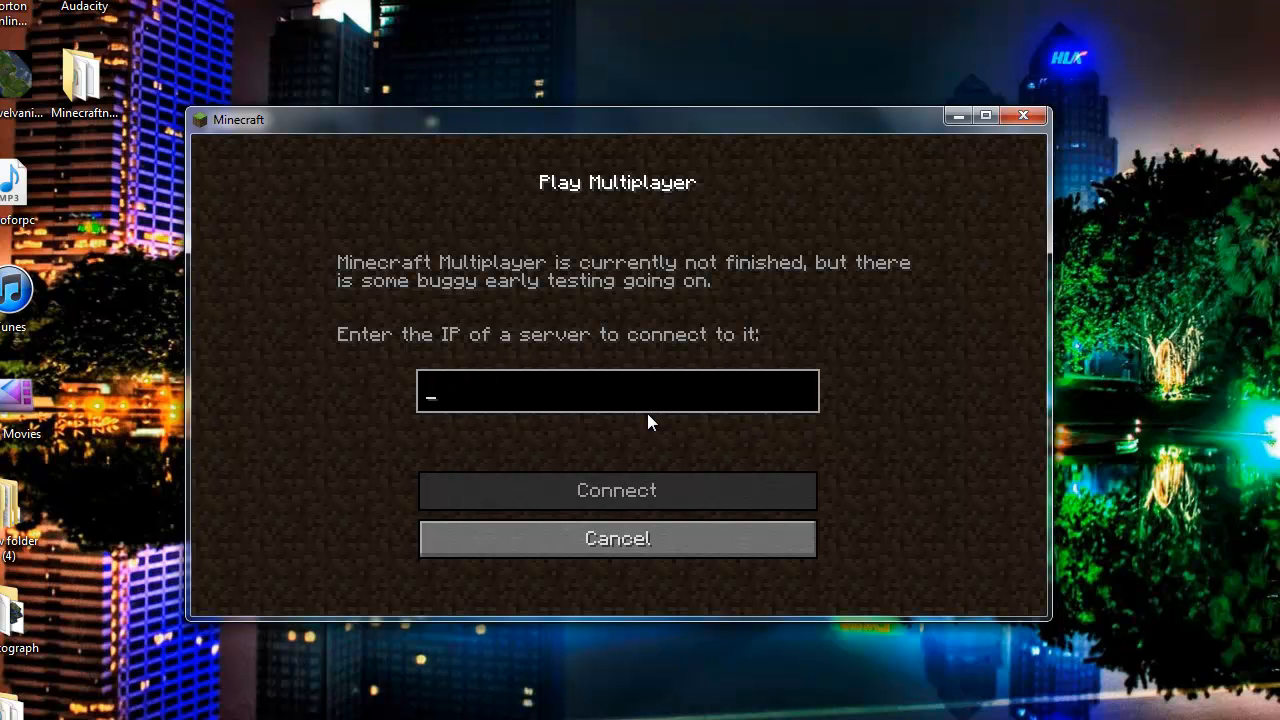
pyautogui.write('68.36')
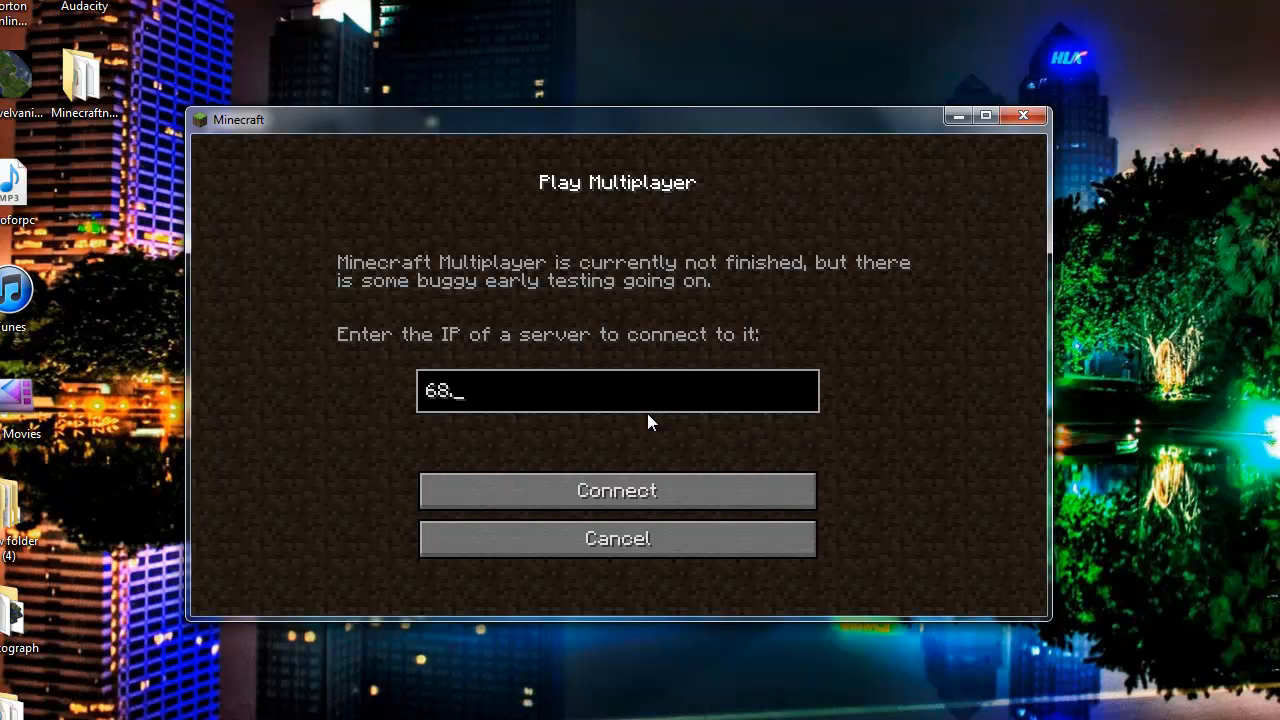
pyautogui.press('BackSpace')
pyautogui.write('5.')
pyautogui.write('23123.123123:2556')
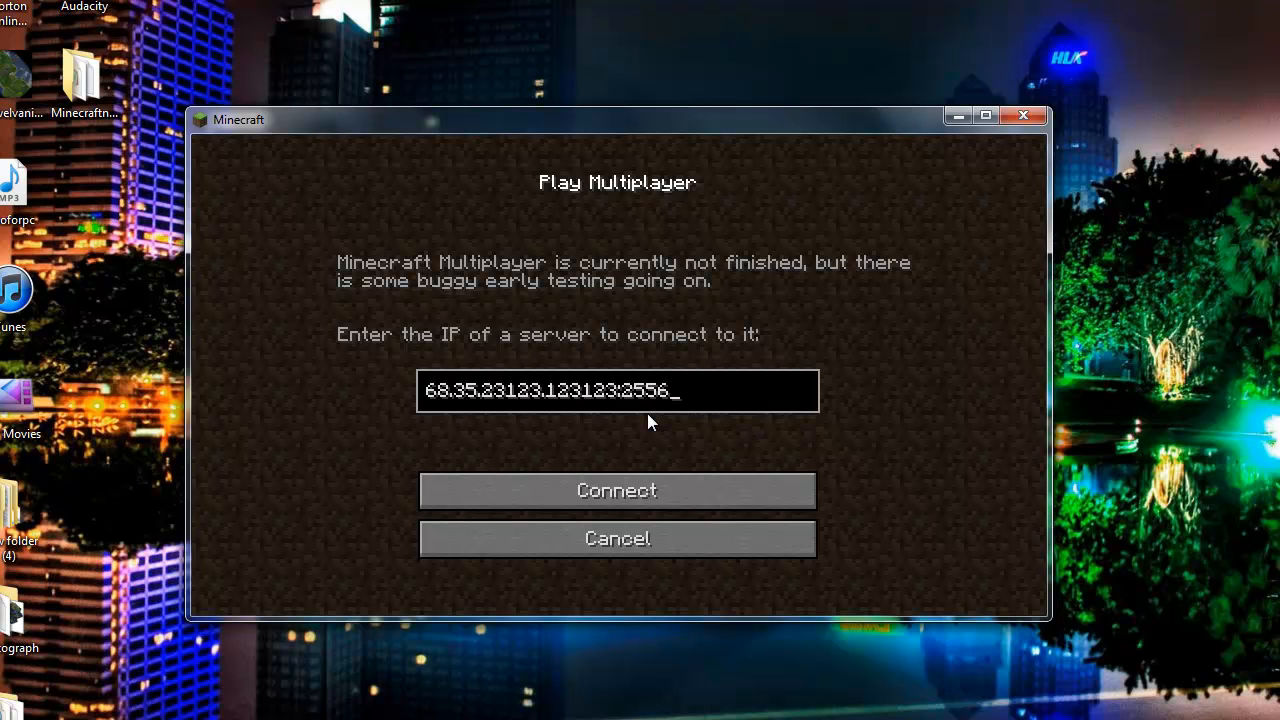
# Step: Replace the server address with 192.168.231.15:255, try to connect to the server and close Minecraft
pyautogui.press('BackSpace')
pyautogui.press('BackSpace')
pyautogui.press('BackSpace')
pyautogui.press('BackSpace')
pyautogui.press('BackSpace')
pyautogui.press('BackSpace')
pyautogui.press('BackSpace')
pyautogui.press('BackSpace')
pyautogui.press('BackSpace')
pyautogui.press('BackSpace')
pyautogui.press('BackSpace')
pyautogui.press('BackSpace')
pyautogui.press('BackSpace')
pyautogui.press('BackSpace')
pyautogui.press('BackSpace')
pyautogui.press('BackSpace')
pyautogui.press('BackSpace')
pyautogui.press('BackSpace')
pyautogui.press('BackSpace')
pyautogui.press('BackSpace')
pyautogui.write('192.168.231.15:255')
pyautogui.click(594, 478)
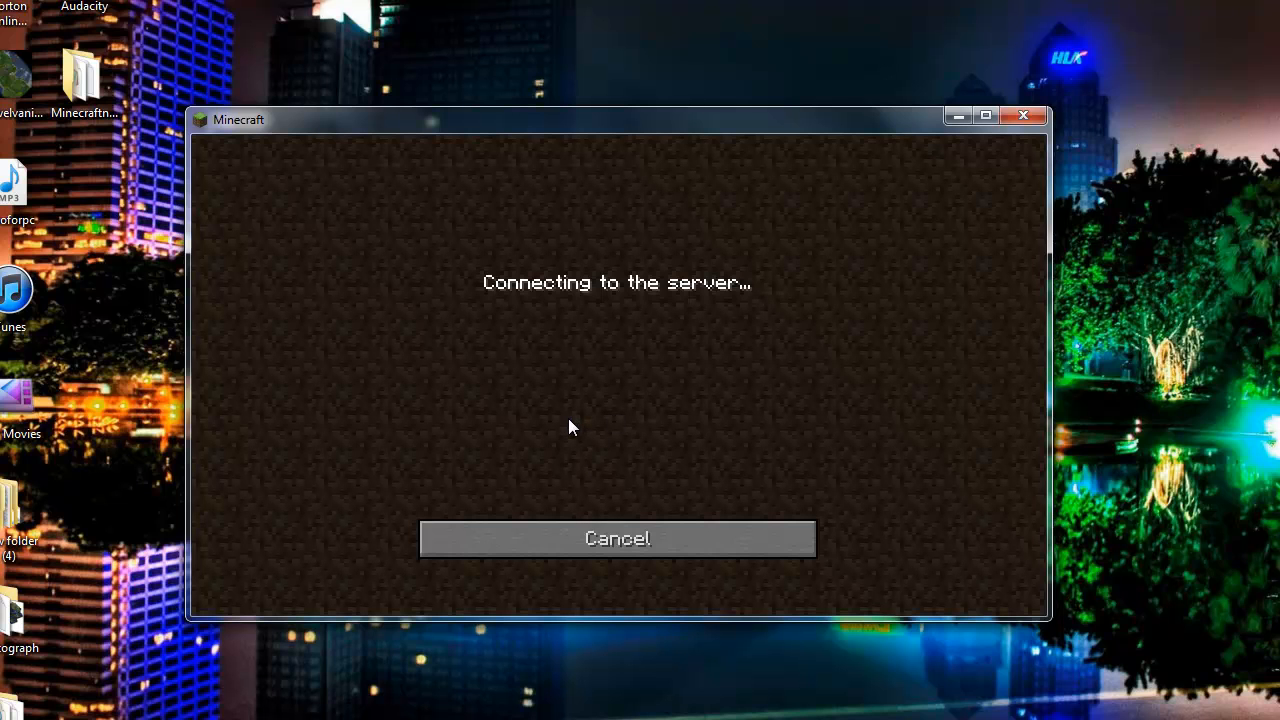
pyautogui.click(1025, 118)
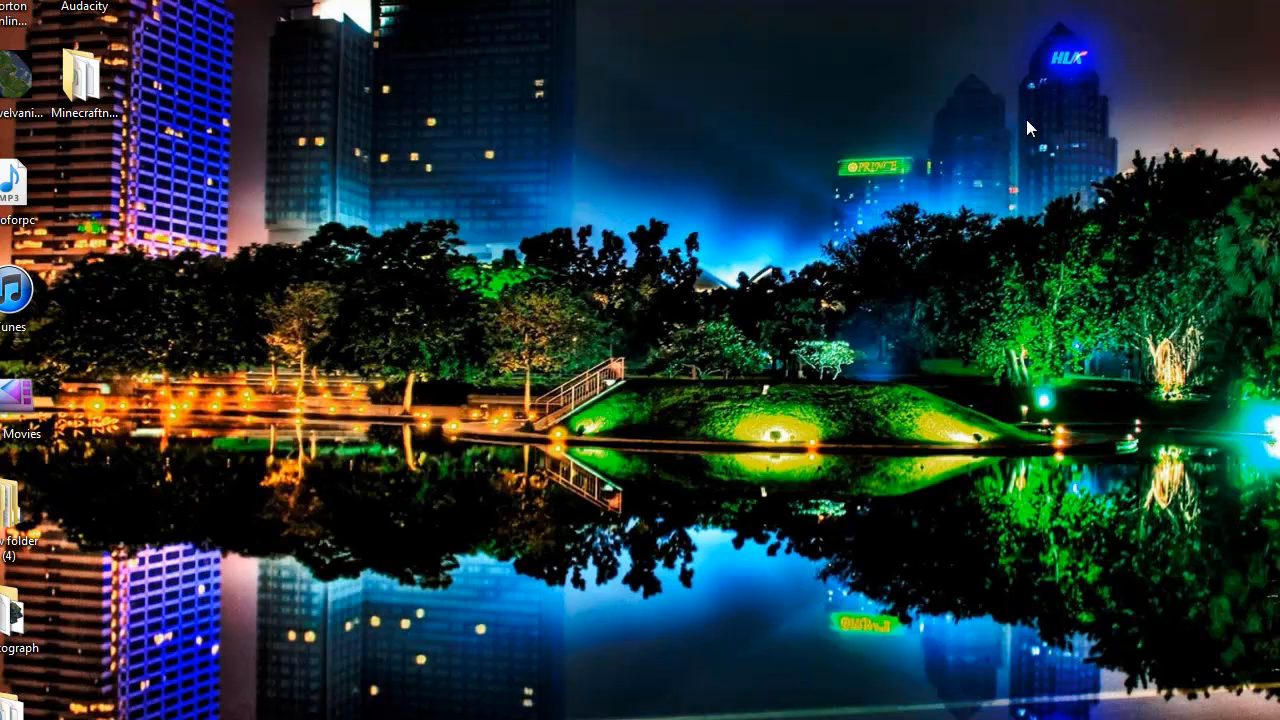